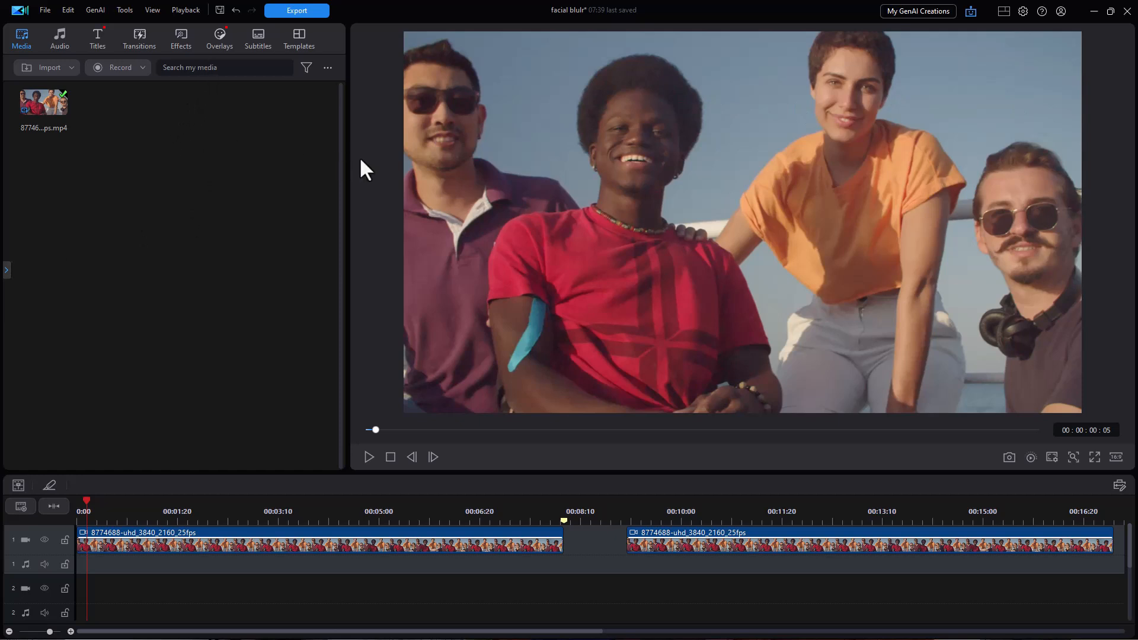
Play a few seconds of the first clip and search the sticker overlays for "face".
left_click(369, 456)
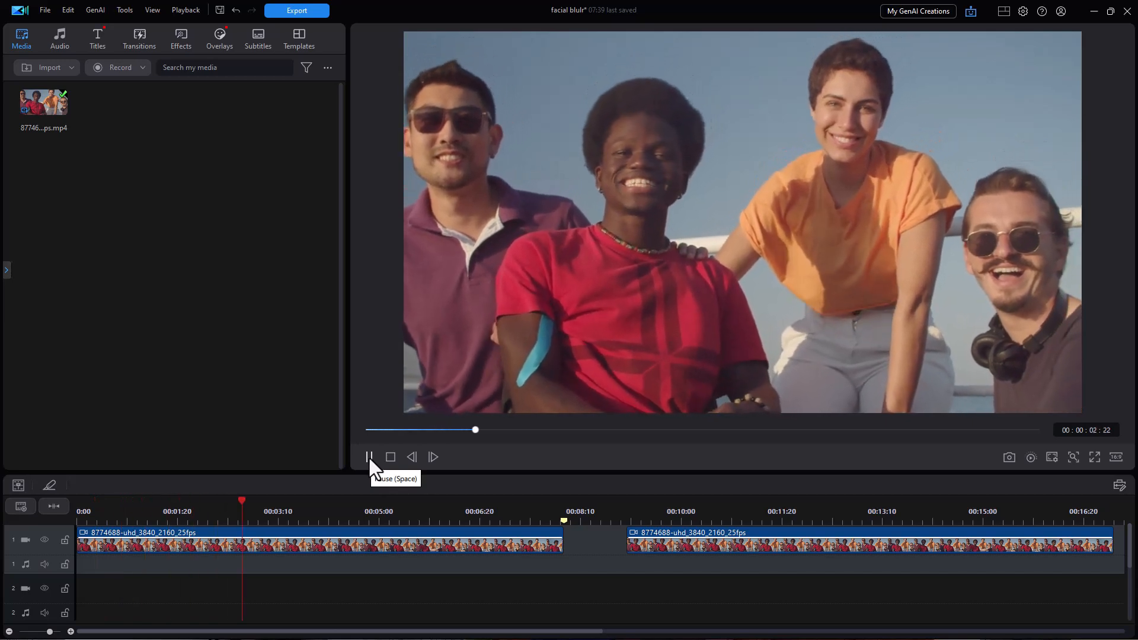
left_click(369, 457)
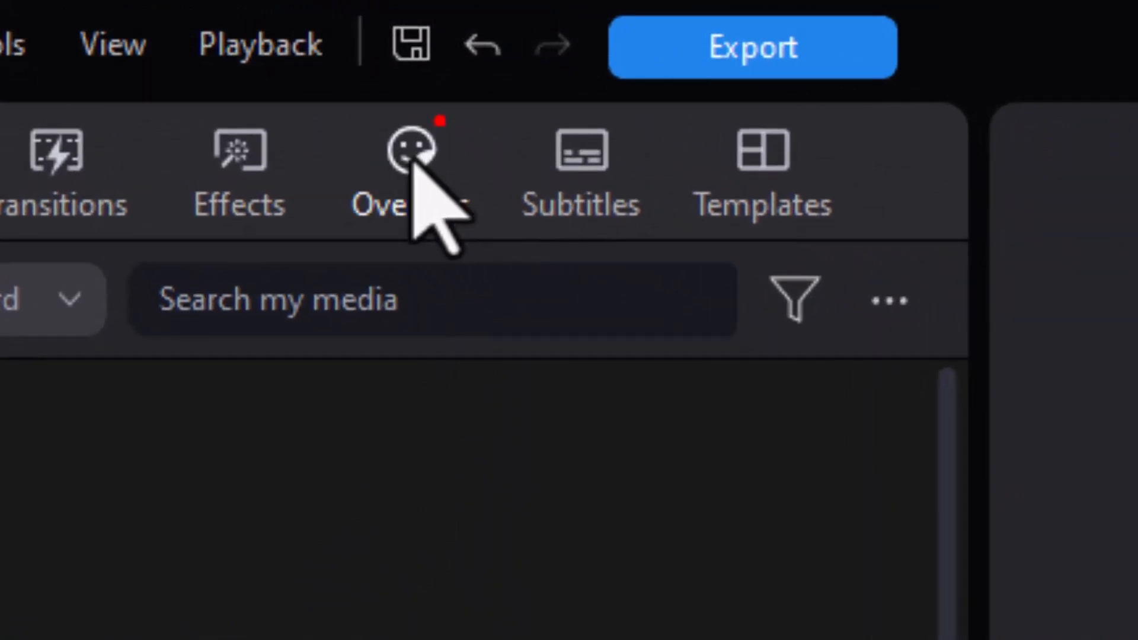
left_click(412, 153)
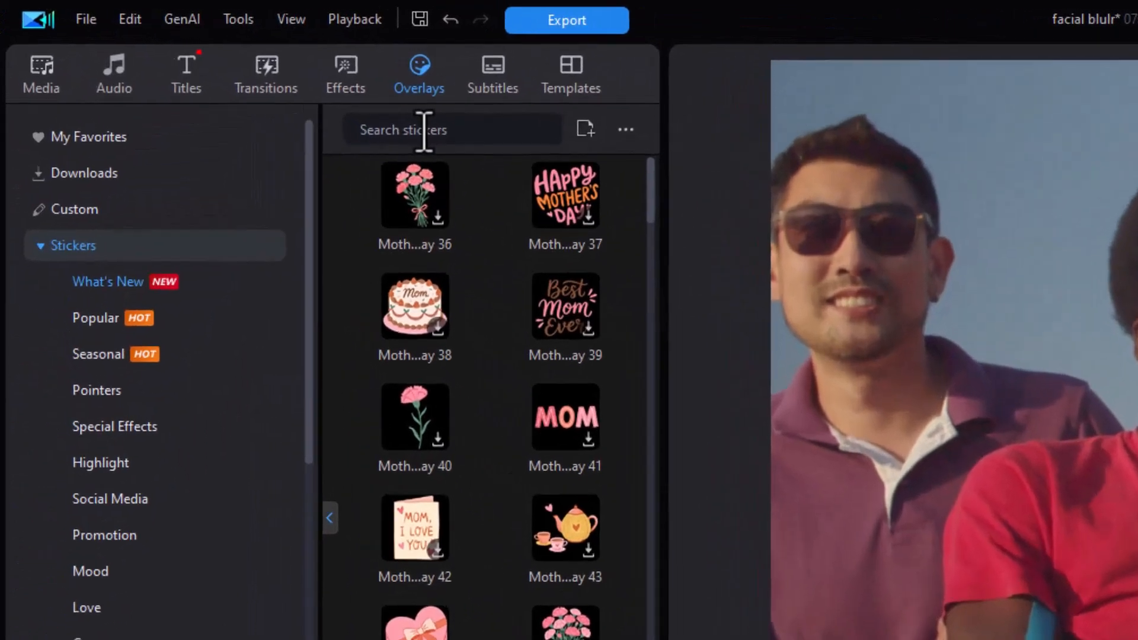
left_click(365, 110)
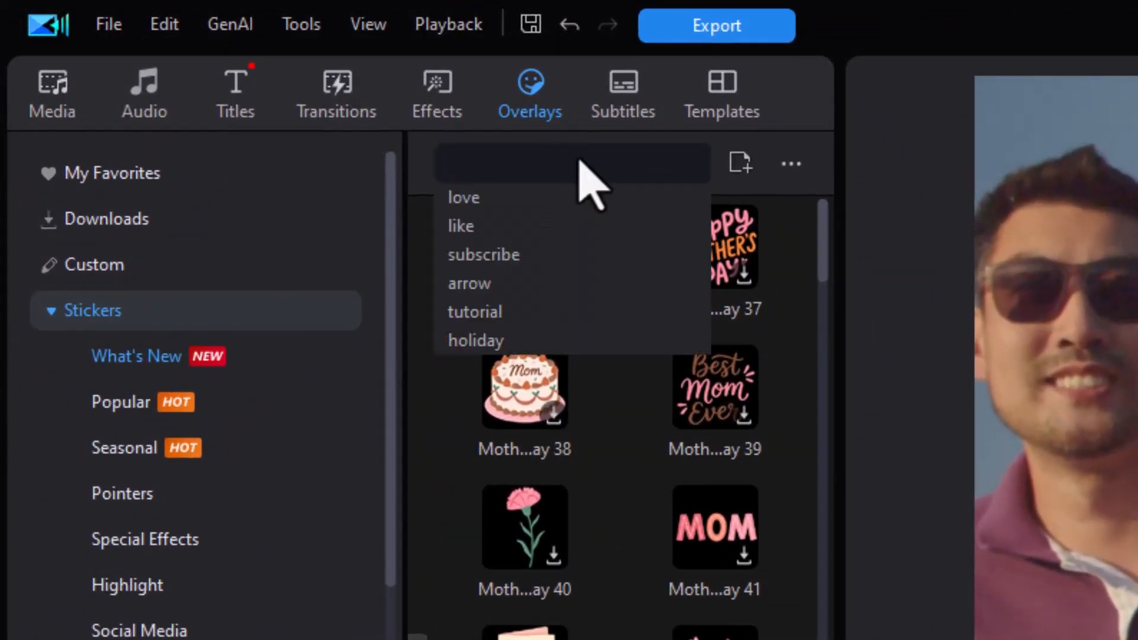
left_click(579, 161)
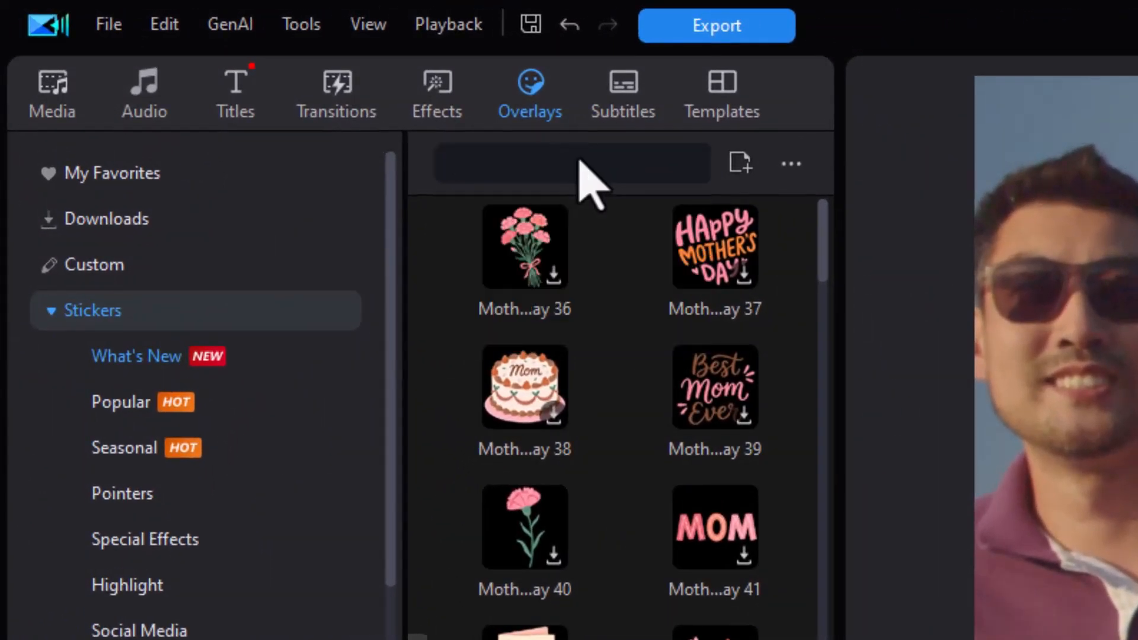
key("Return")
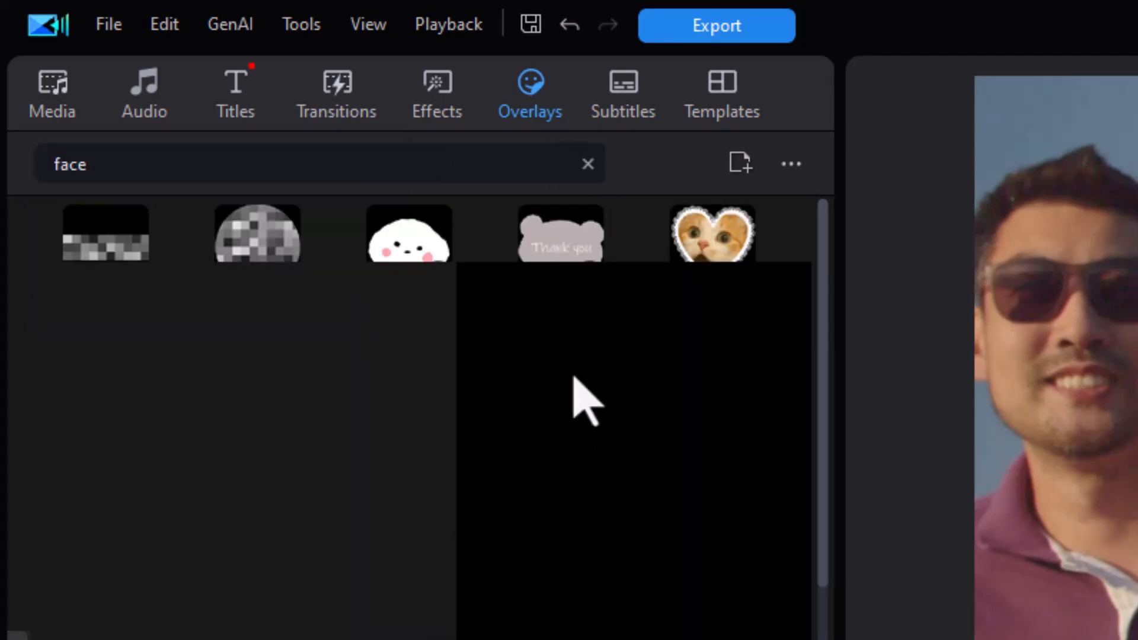
Add the round mosaic sticker Face Cover 04 to the start of track 2 and extend it to the first clip's end using Trim Only.
left_click_drag(274, 272, 347, 639)
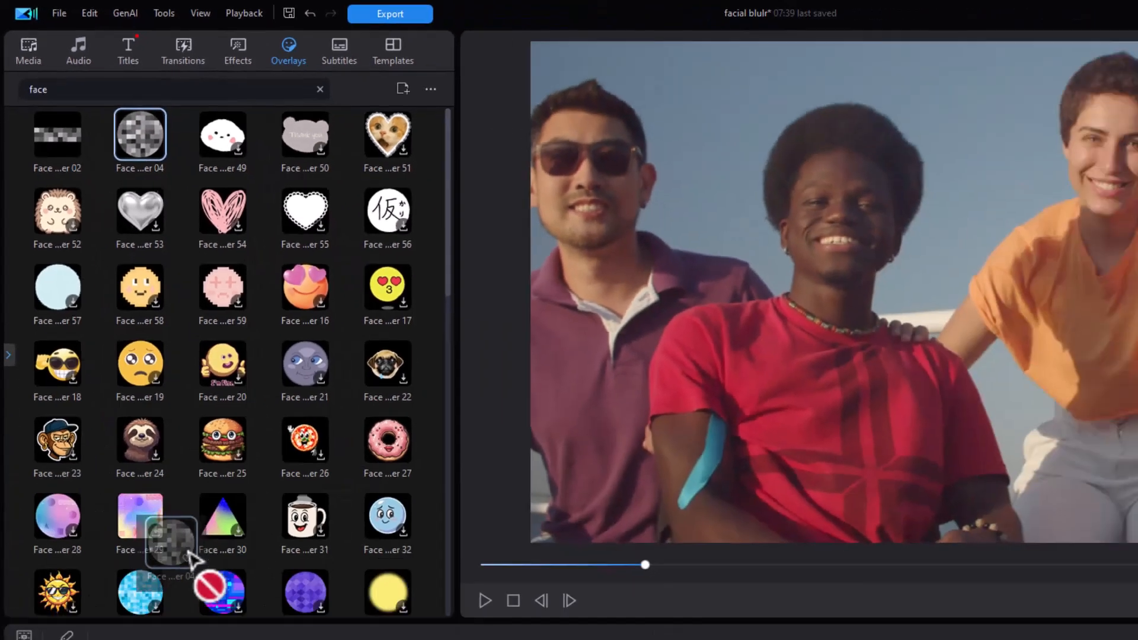
left_click_drag(190, 557, 101, 639)
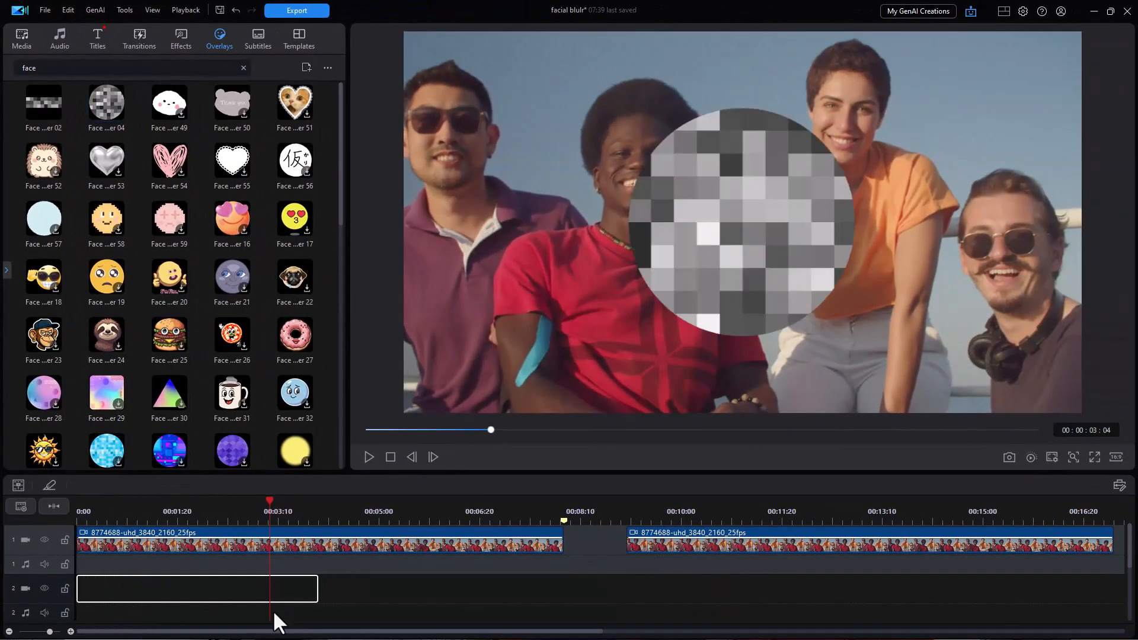
left_click_drag(277, 622, 280, 620)
left_click_drag(314, 586, 563, 589)
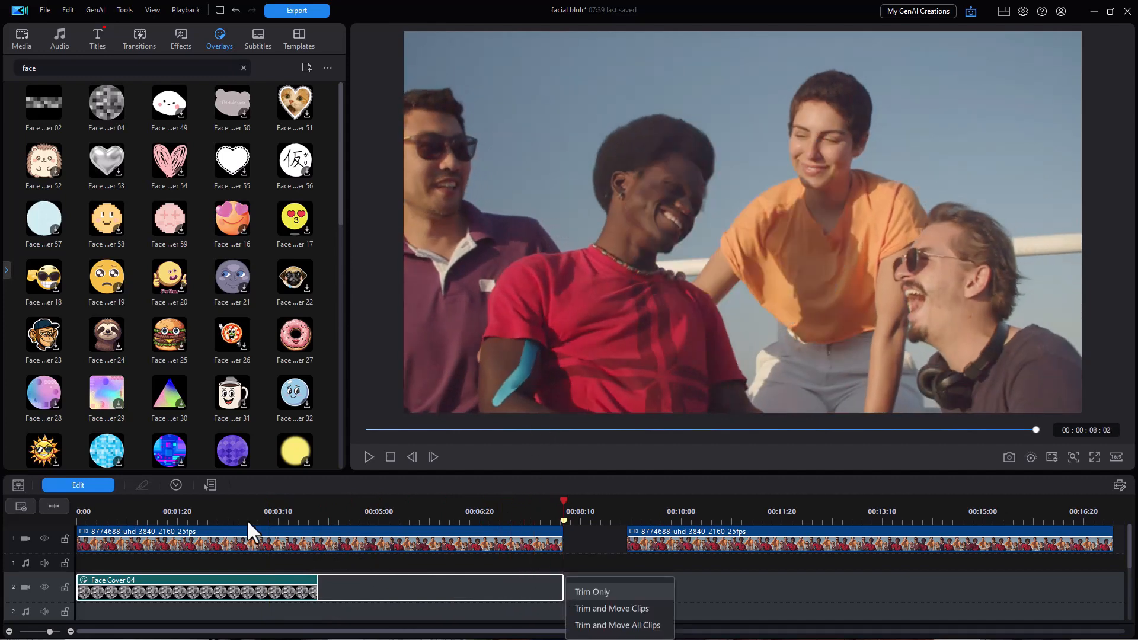
left_click(585, 593)
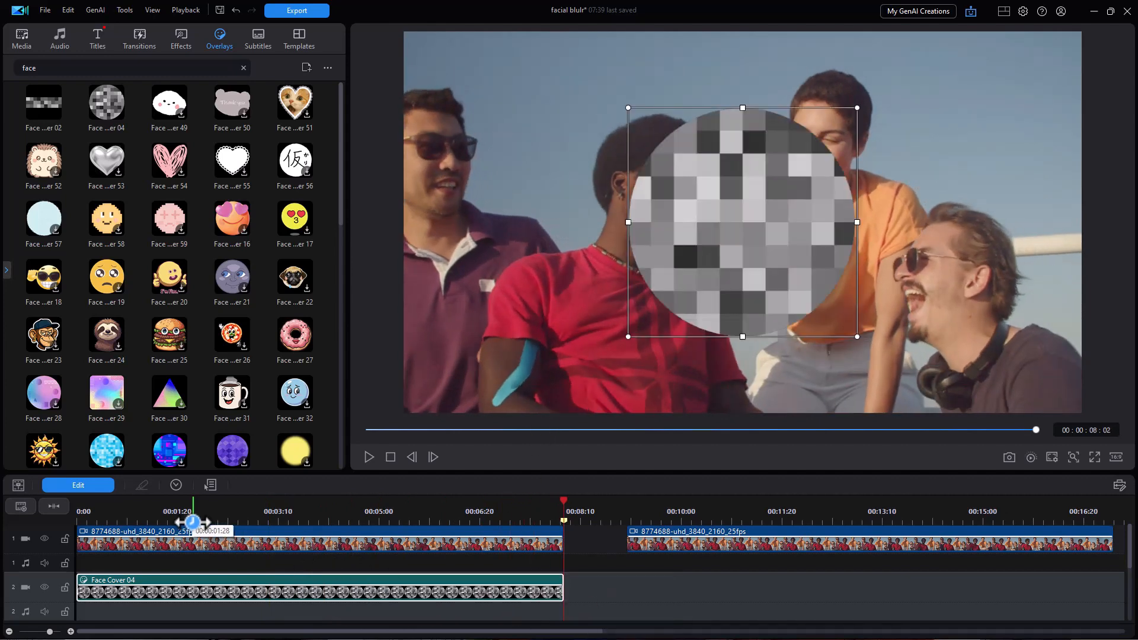
At the start of the clip, shrink the mosaic sticker and place it over the face of the man in the purple shirt.
left_click(98, 515)
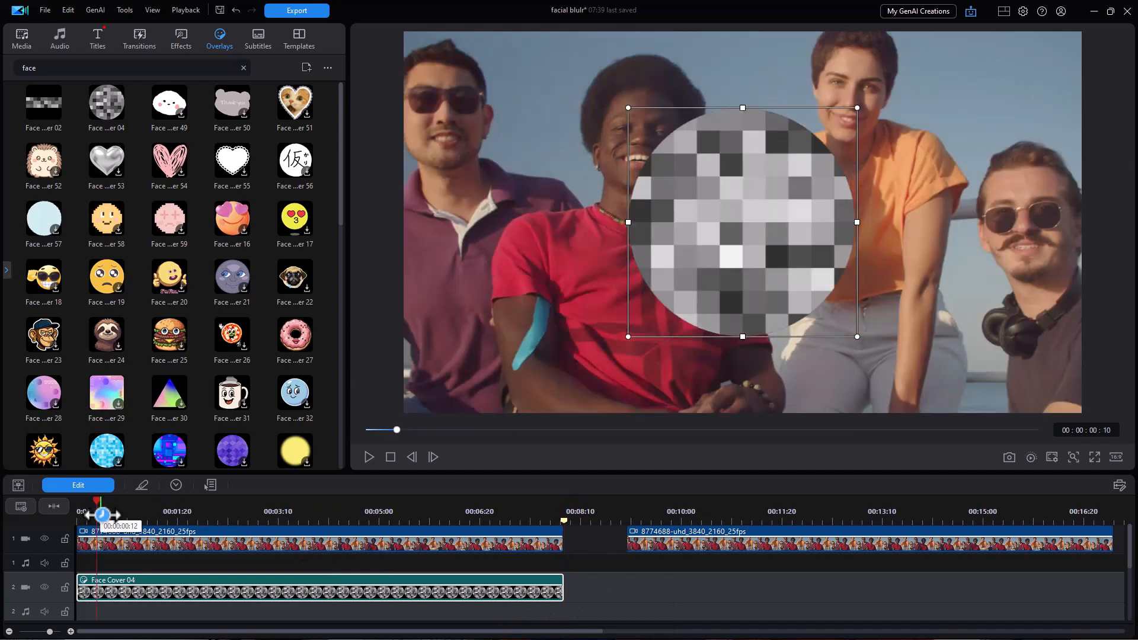
key("Home")
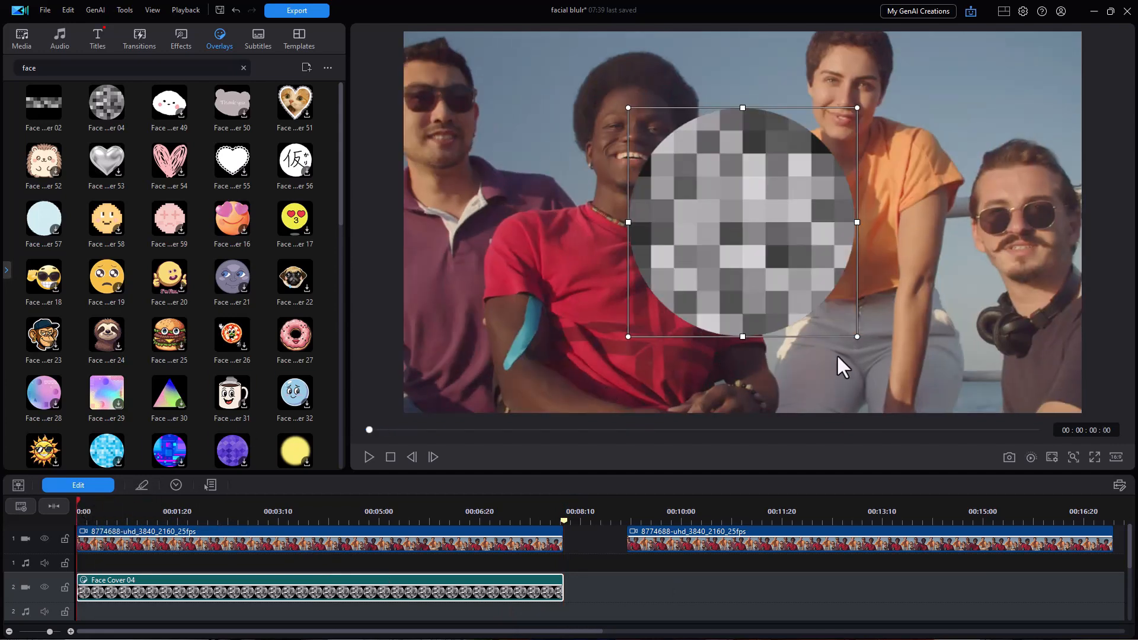
left_click_drag(857, 337, 742, 223)
left_click_drag(683, 168, 434, 123)
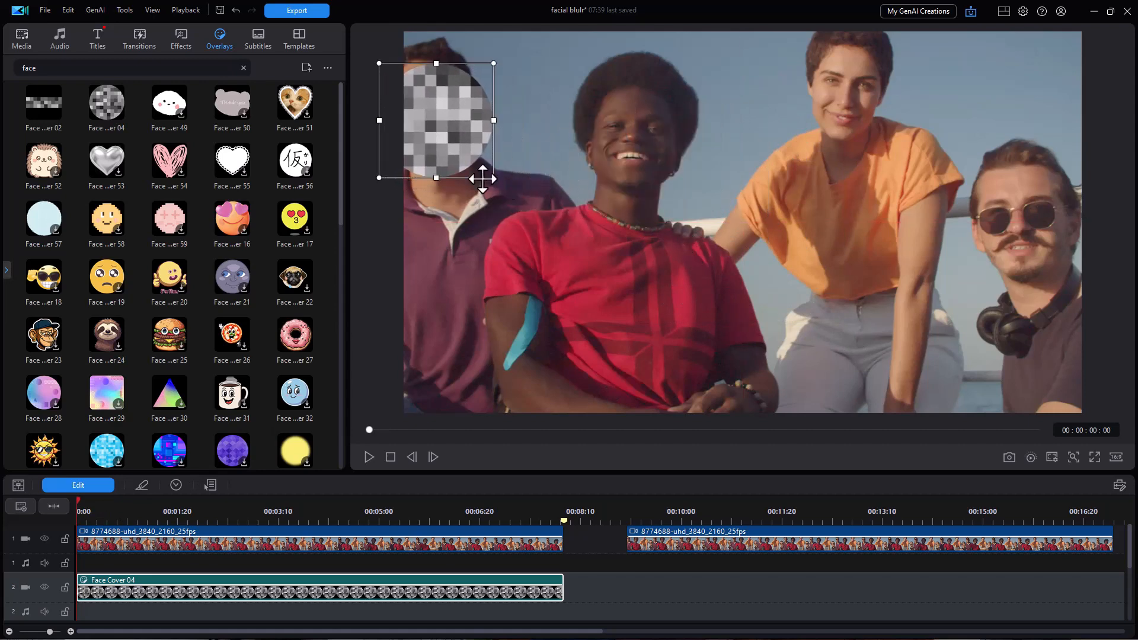
left_click_drag(493, 178, 476, 169)
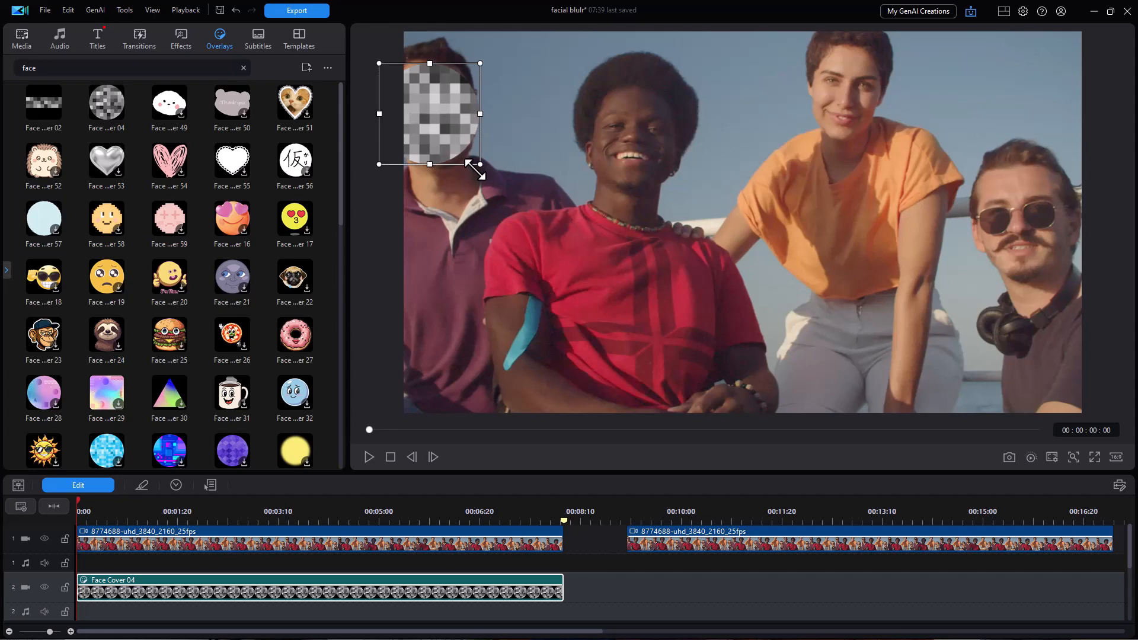
Apply motion tracking to the mosaic sticker, fit the tracker box to the purple-shirted man's face, run the tracking and play it back.
left_click(89, 486)
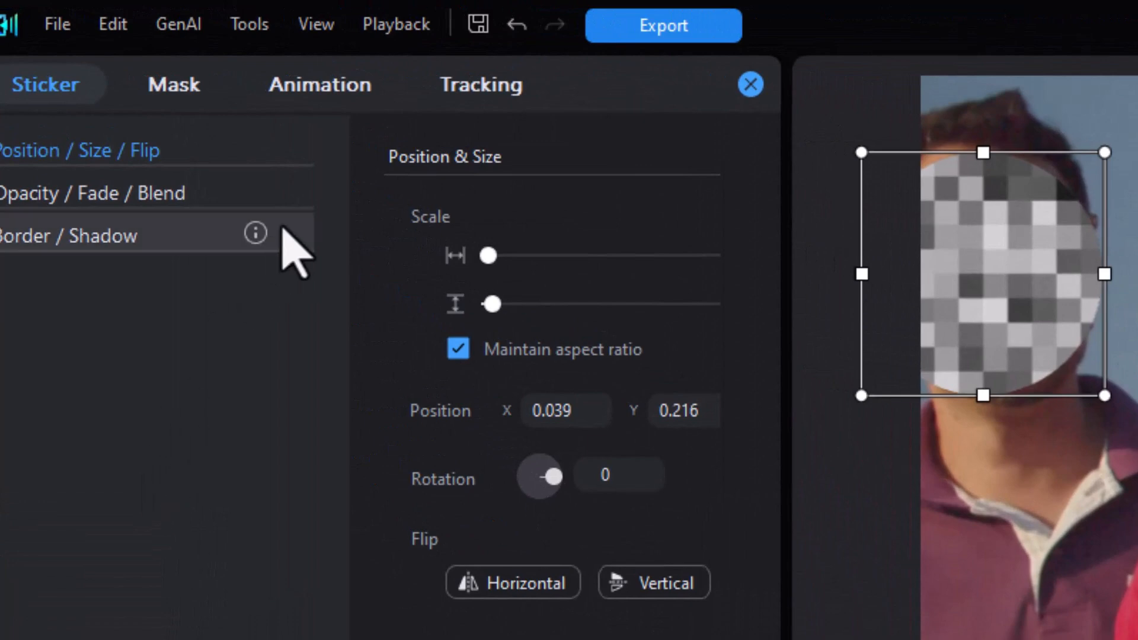
left_click(475, 88)
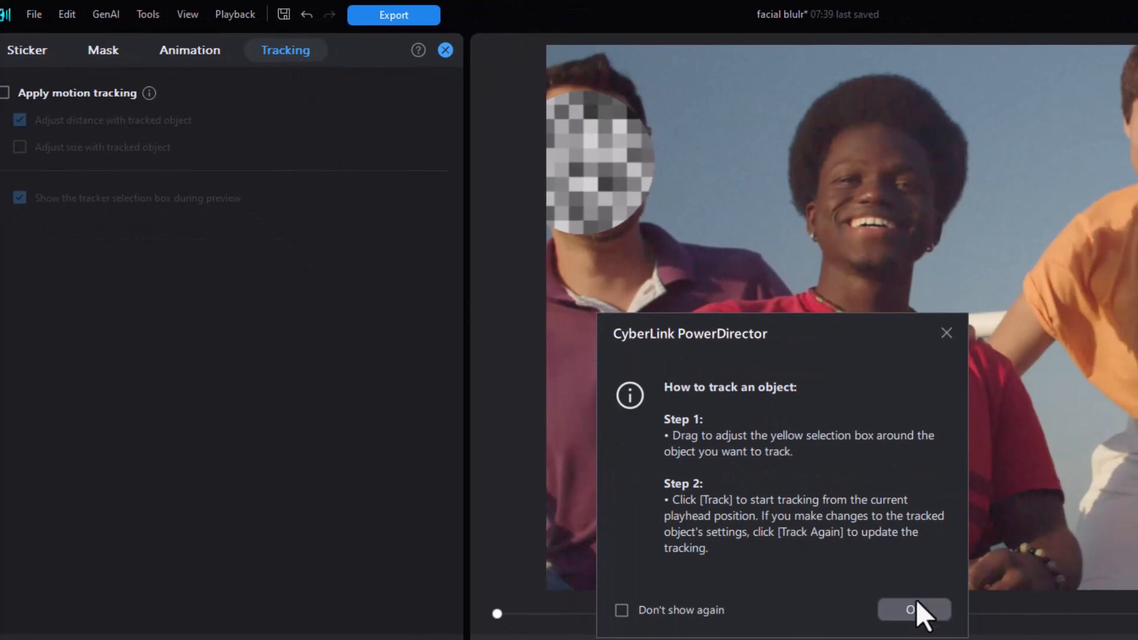
left_click(927, 615)
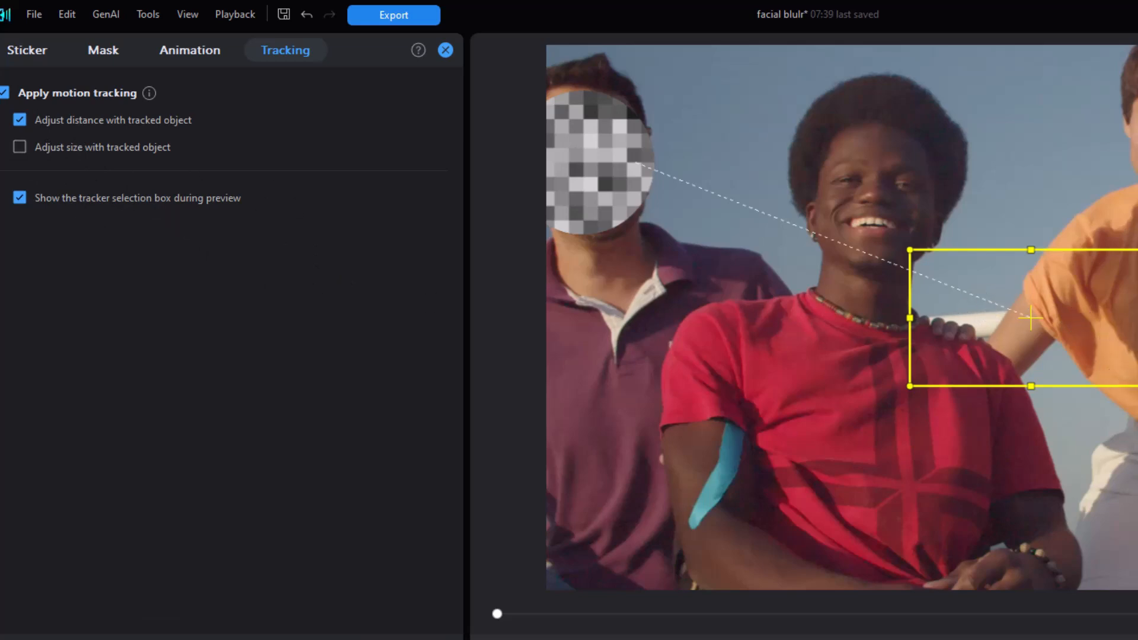
left_click_drag(1131, 376, 983, 351)
left_click_drag(940, 300, 569, 163)
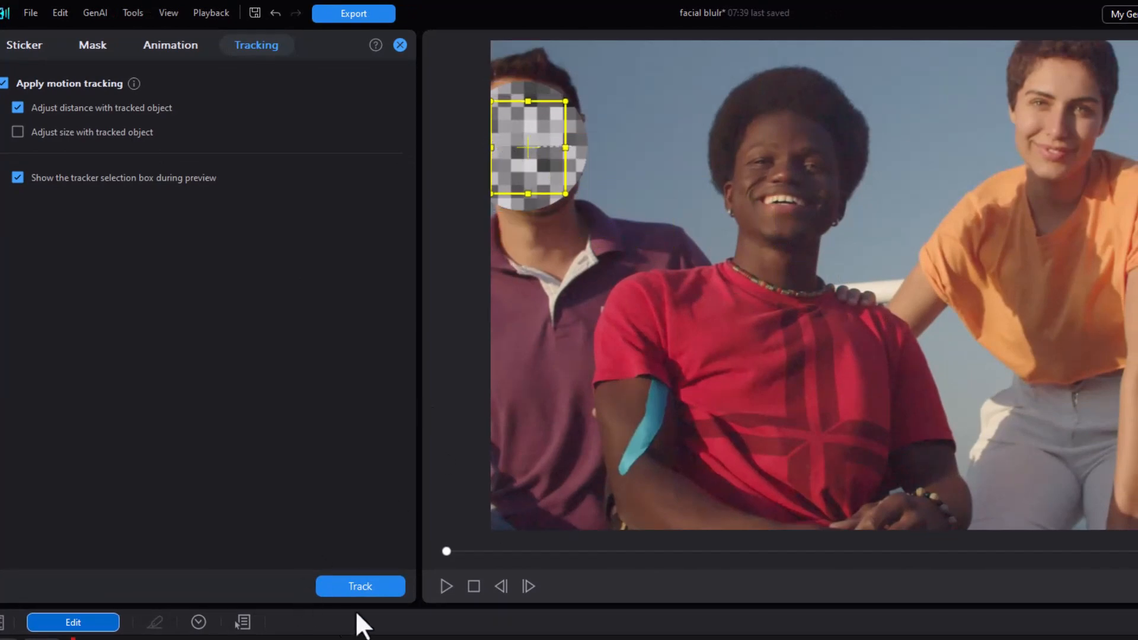
left_click(368, 586)
left_click(446, 585)
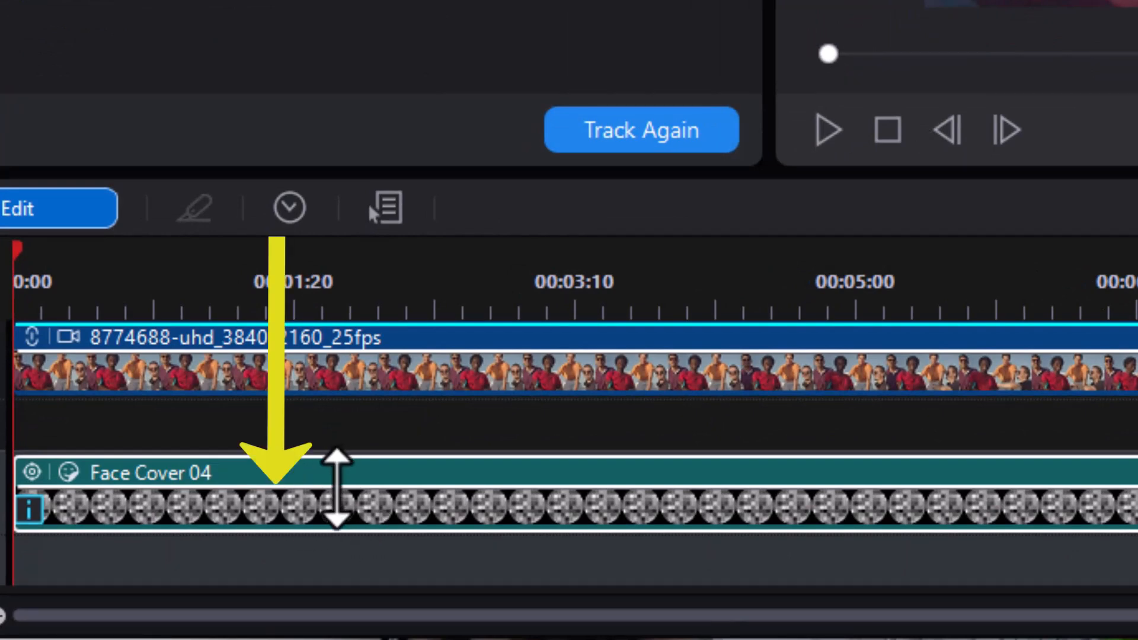
Lower the opacity of the Face Cover 04 clip until the face shows through the mosaic, and preview the tracked result.
left_click_drag(333, 490, 327, 506)
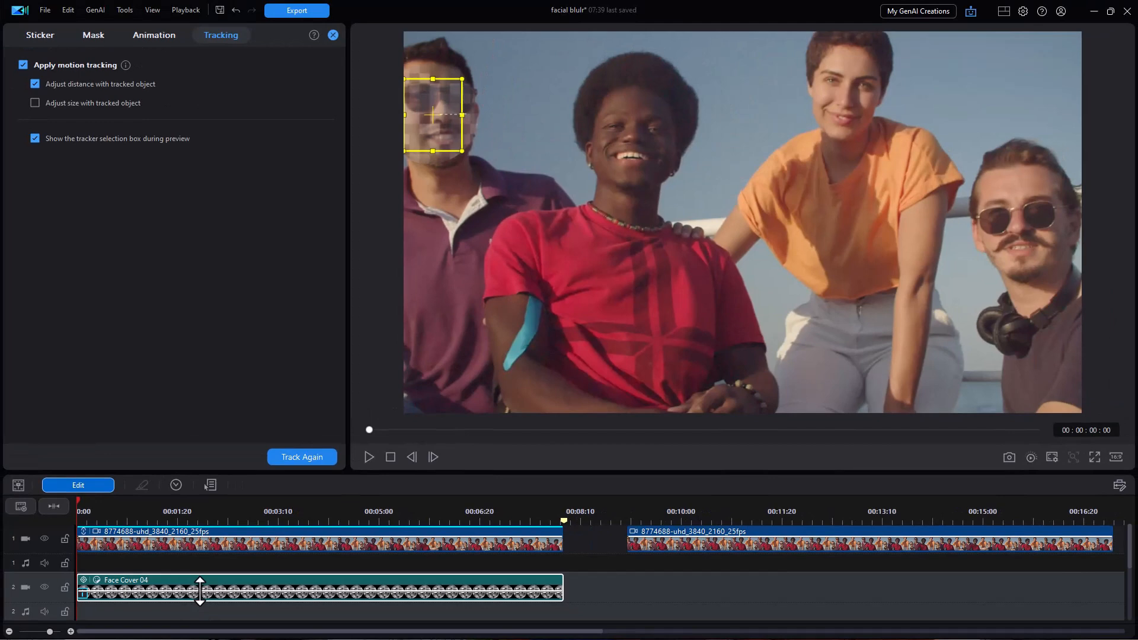
left_click_drag(199, 590, 201, 589)
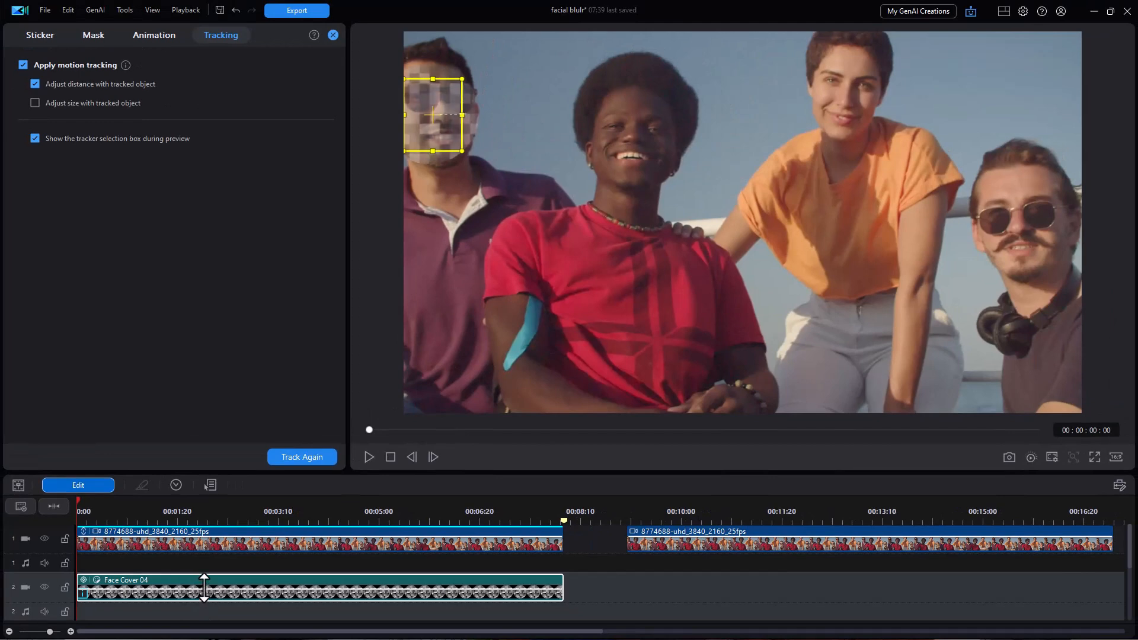
left_click(368, 457)
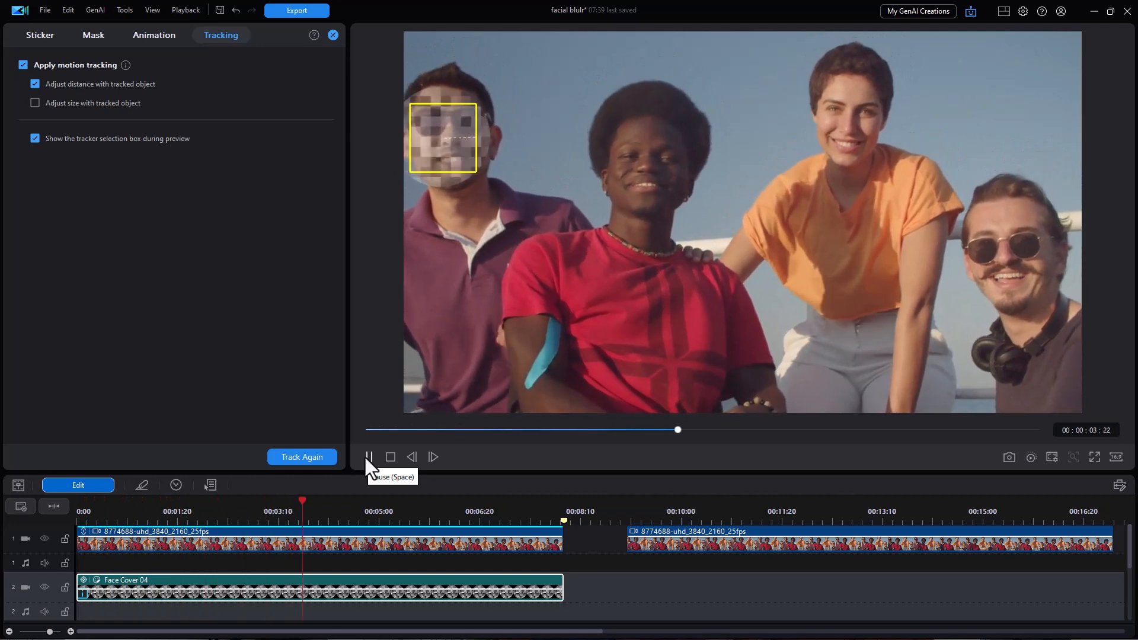
left_click(367, 457)
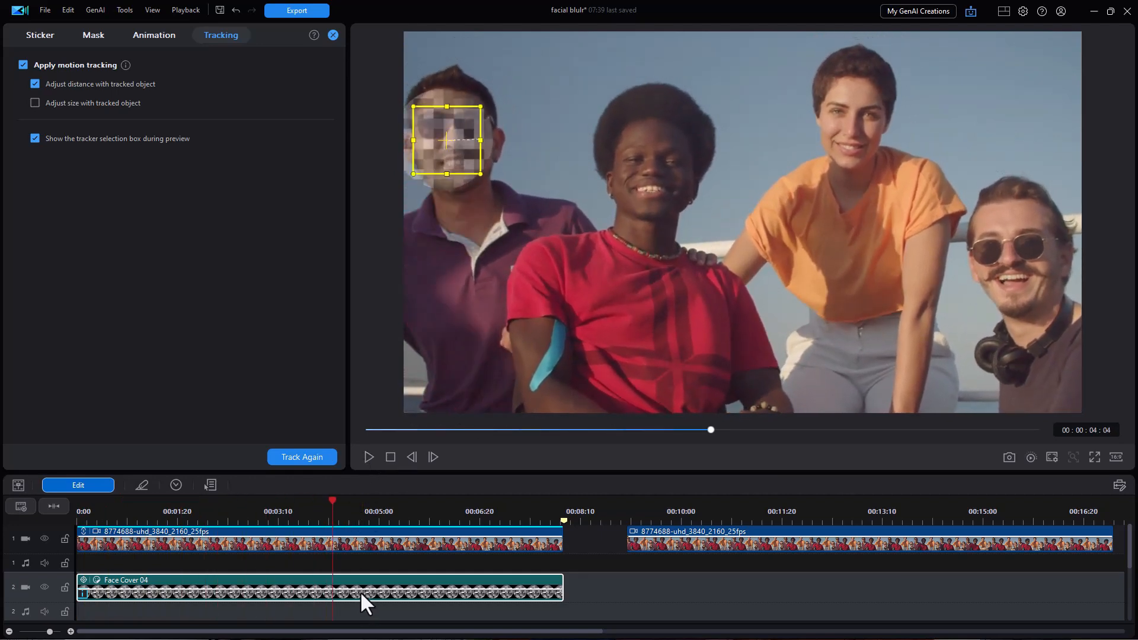
Replace the mosaic sticker on track 2 with the heart-eyed emoji Face Cover 16, extended to the first clip's end using Trim Only.
key("Delete")
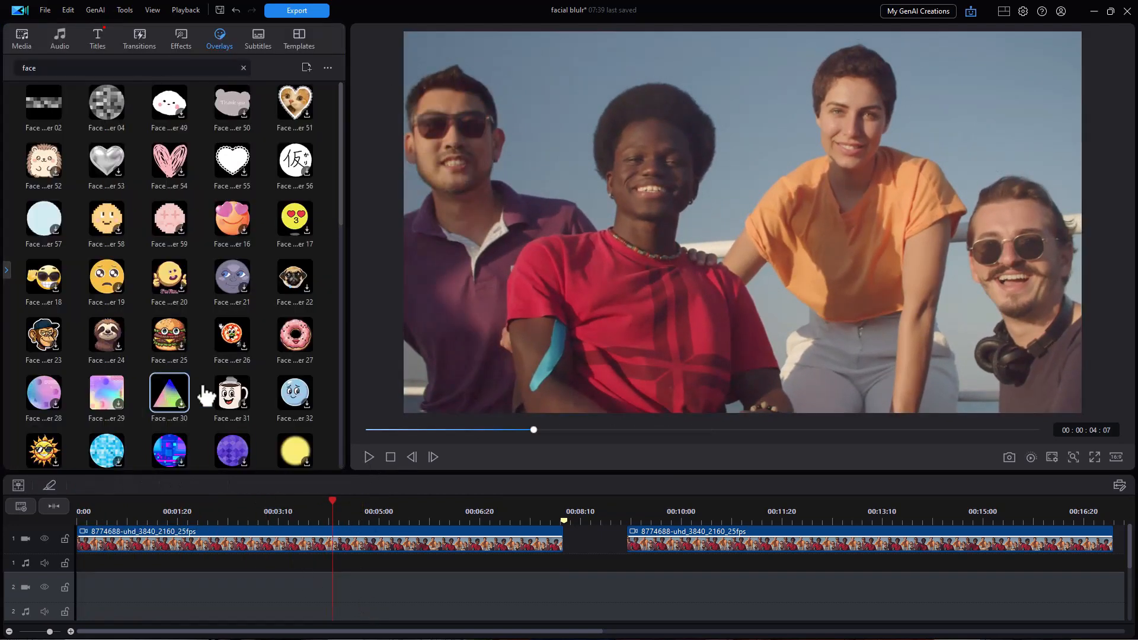
left_click_drag(243, 222, 84, 590)
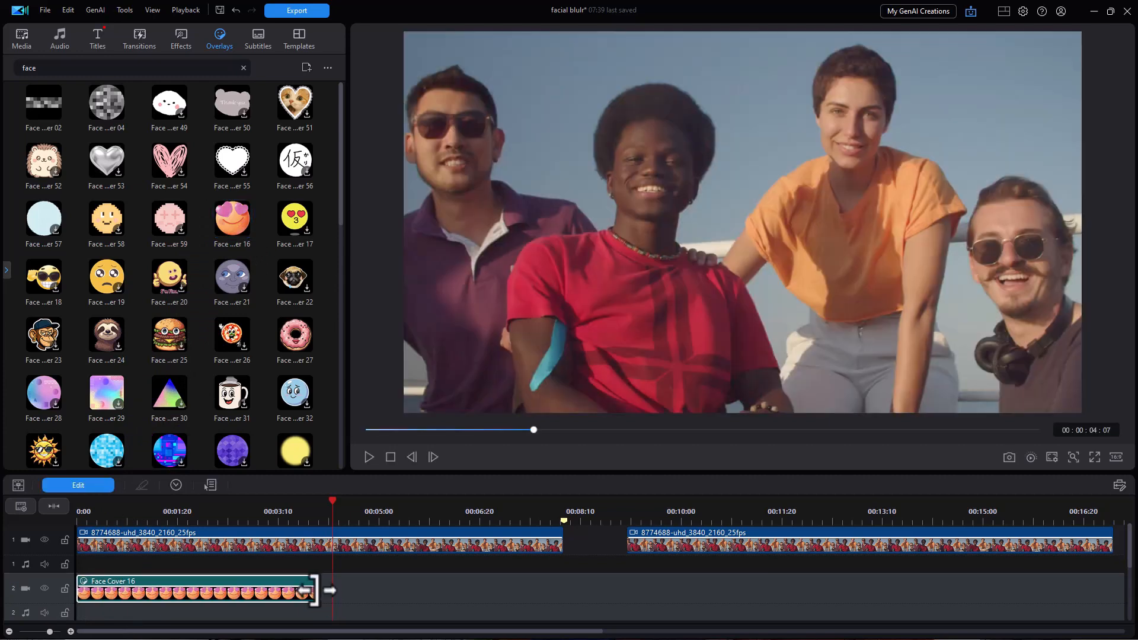
left_click_drag(317, 591, 562, 589)
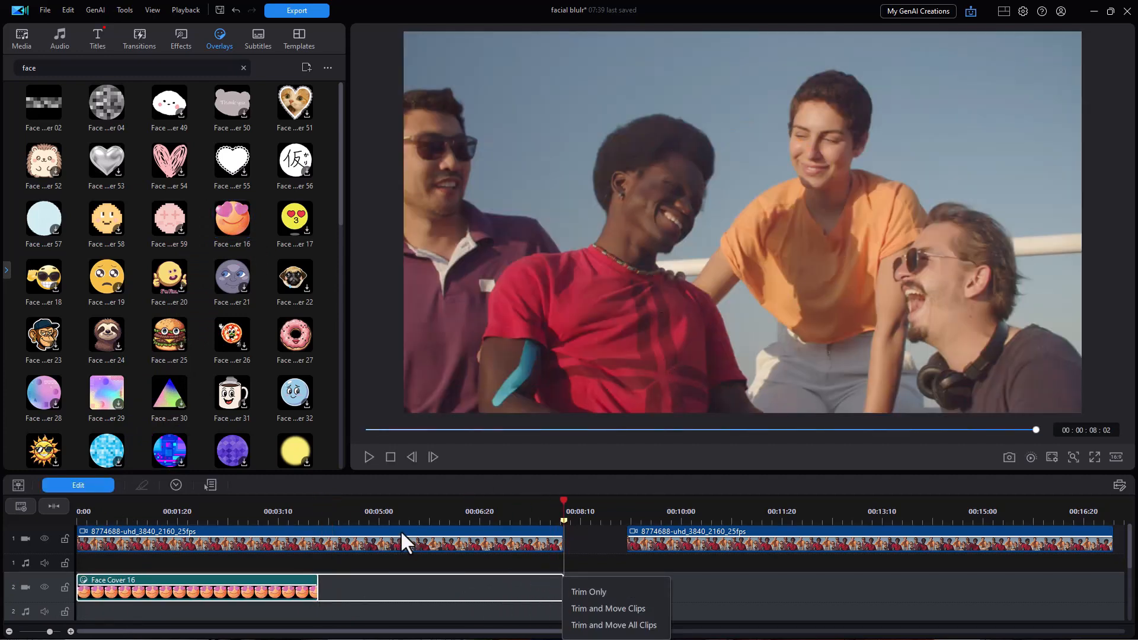
left_click(582, 592)
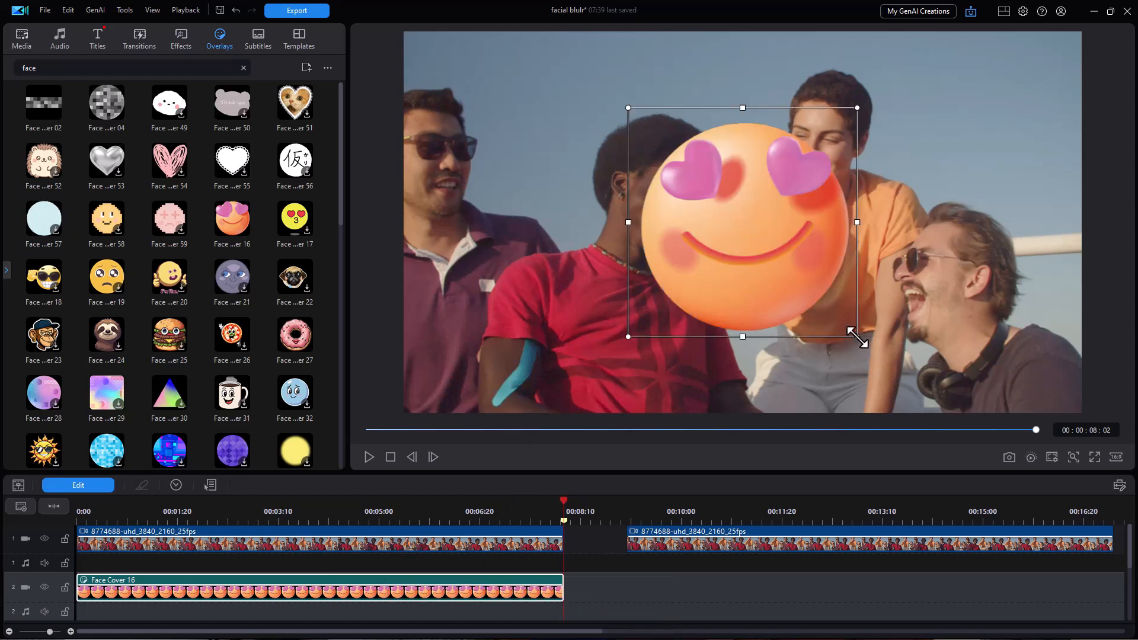
Shrink the emoji over the face of the woman in orange, place the motion tracker box on her face and run the tracking.
left_click_drag(852, 336, 746, 226)
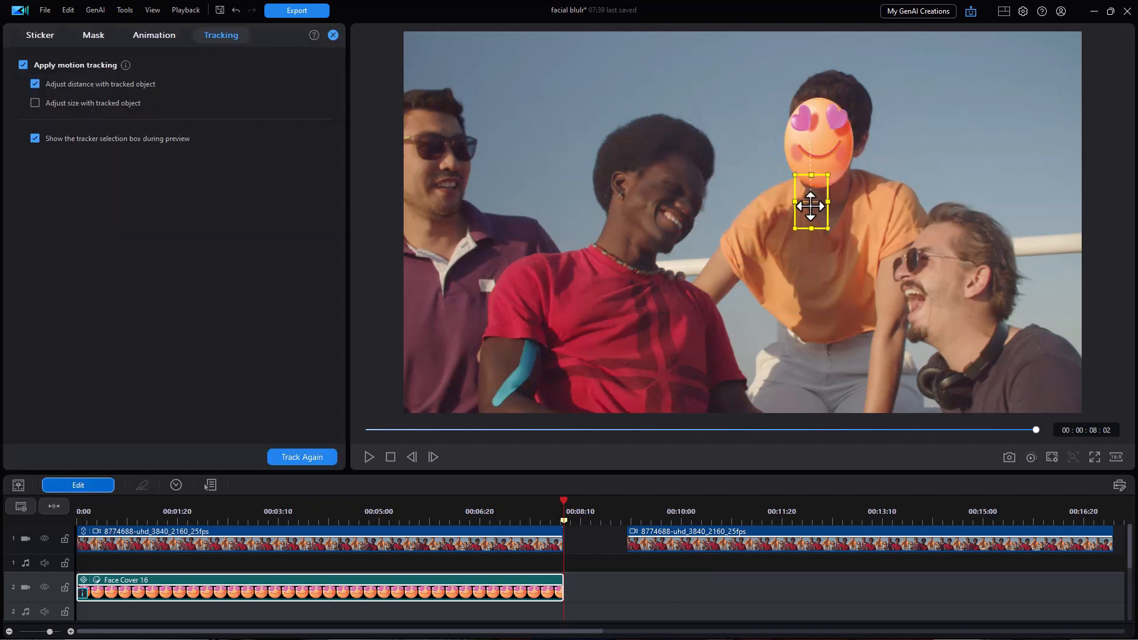
left_click_drag(810, 206, 817, 145)
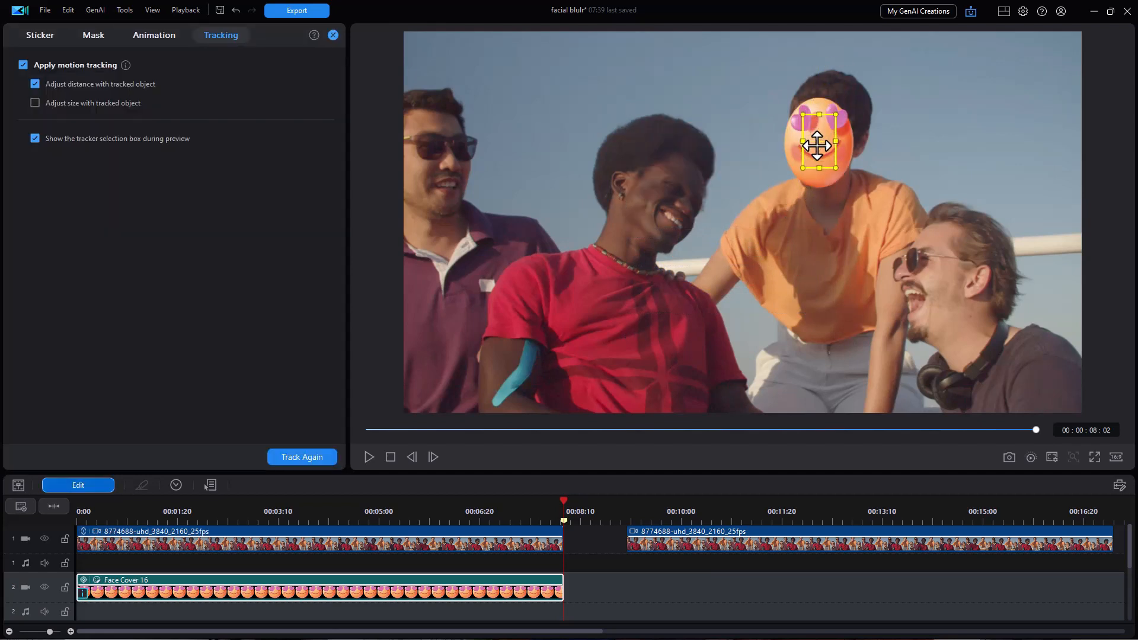
left_click(315, 456)
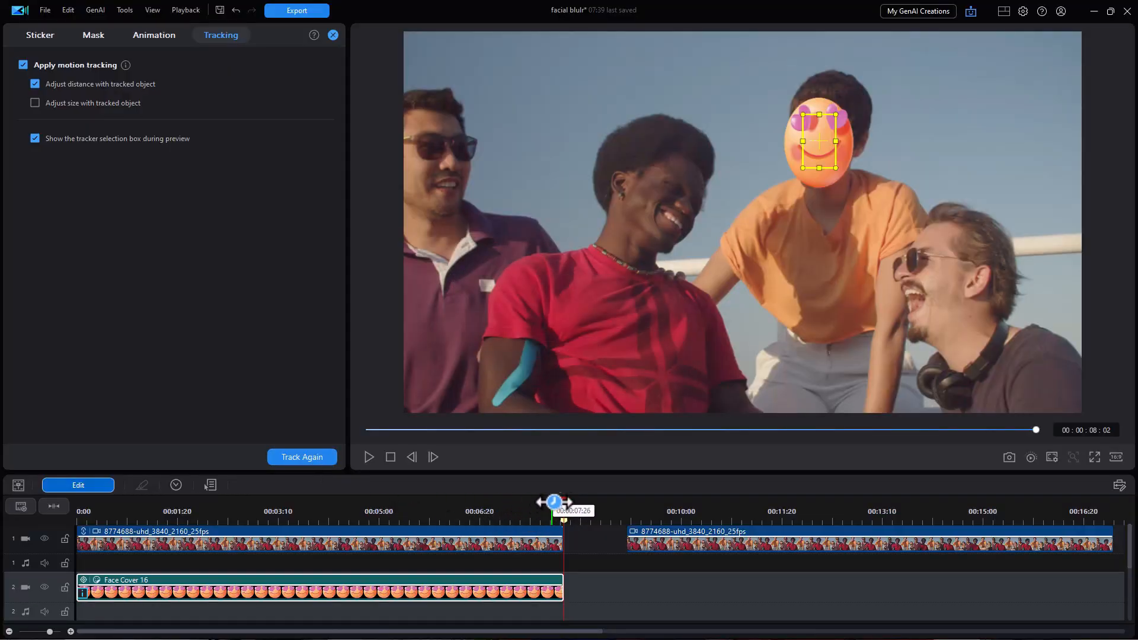
Reposition the tracker box and emoji on the woman's face at the clip's start, track again, preview the result and close the sticker settings.
left_click_drag(562, 499, 16, 508)
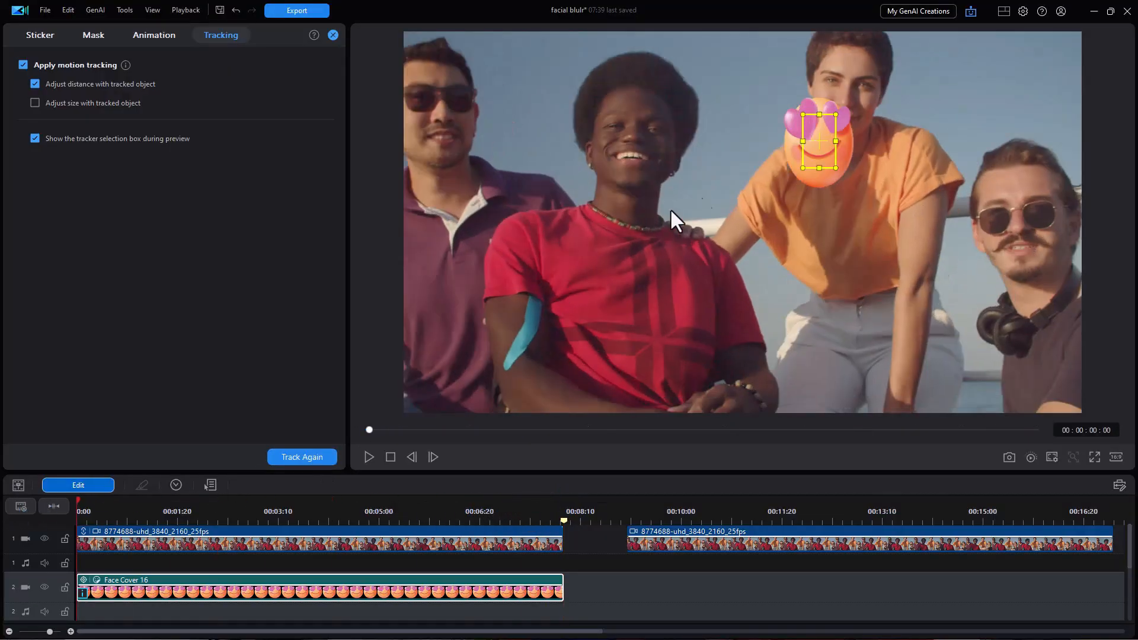
left_click_drag(831, 147, 842, 98)
left_click_drag(818, 145, 839, 103)
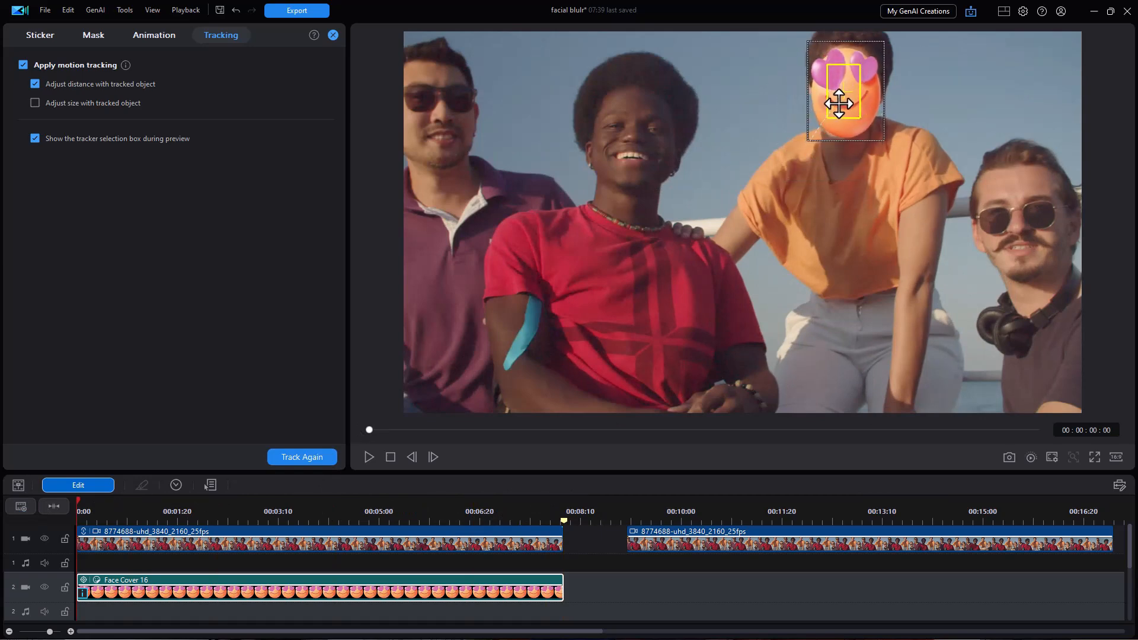
left_click(311, 457)
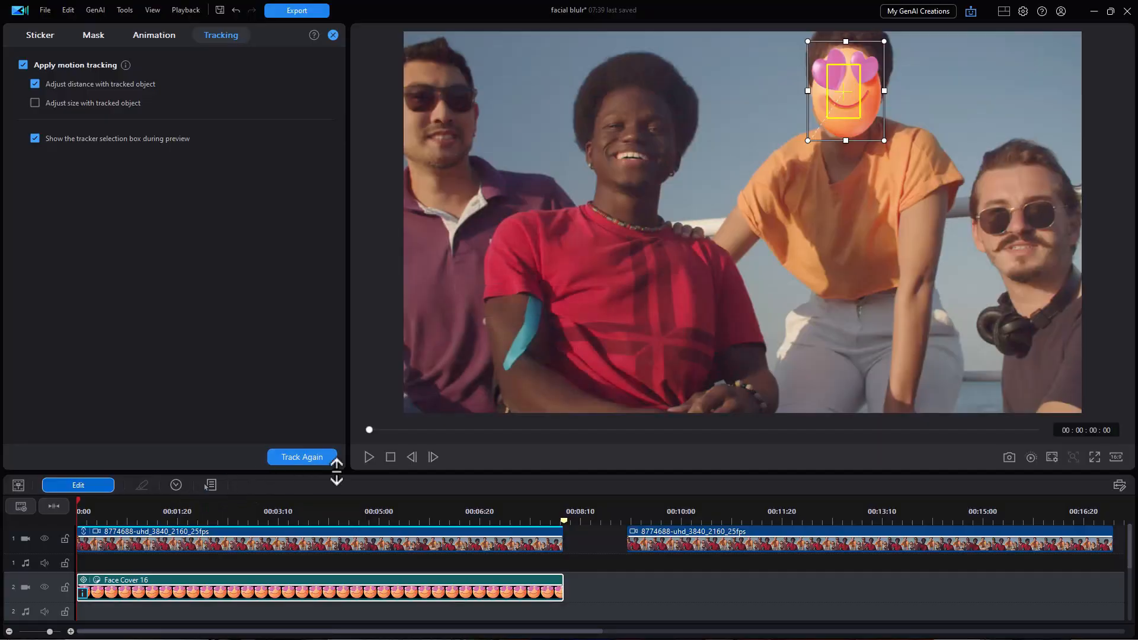
left_click(368, 455)
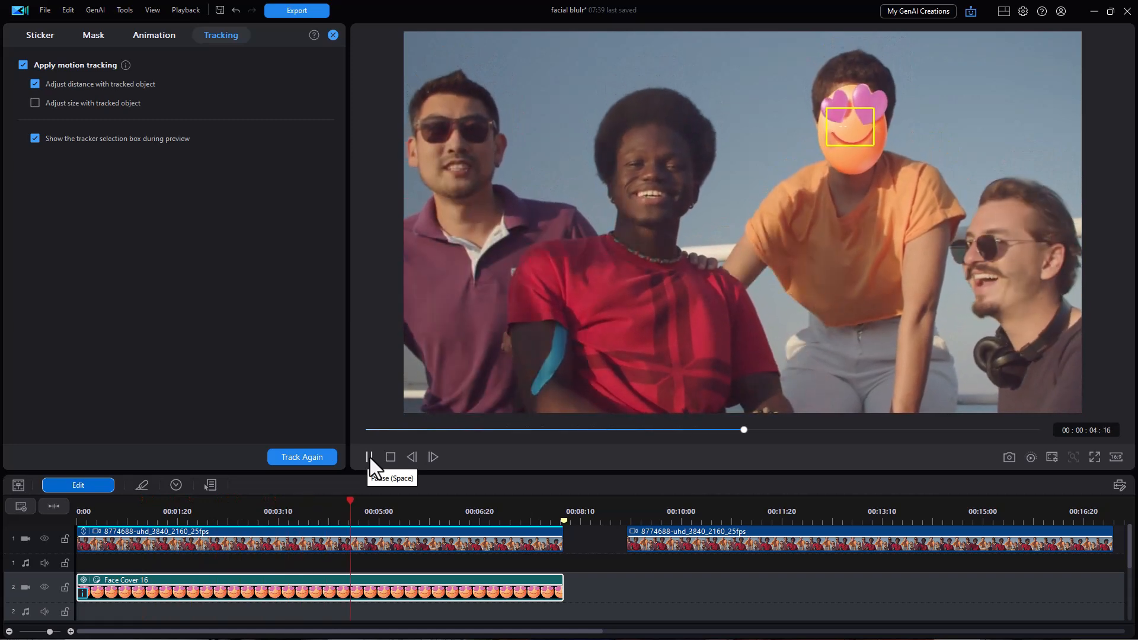
left_click(333, 35)
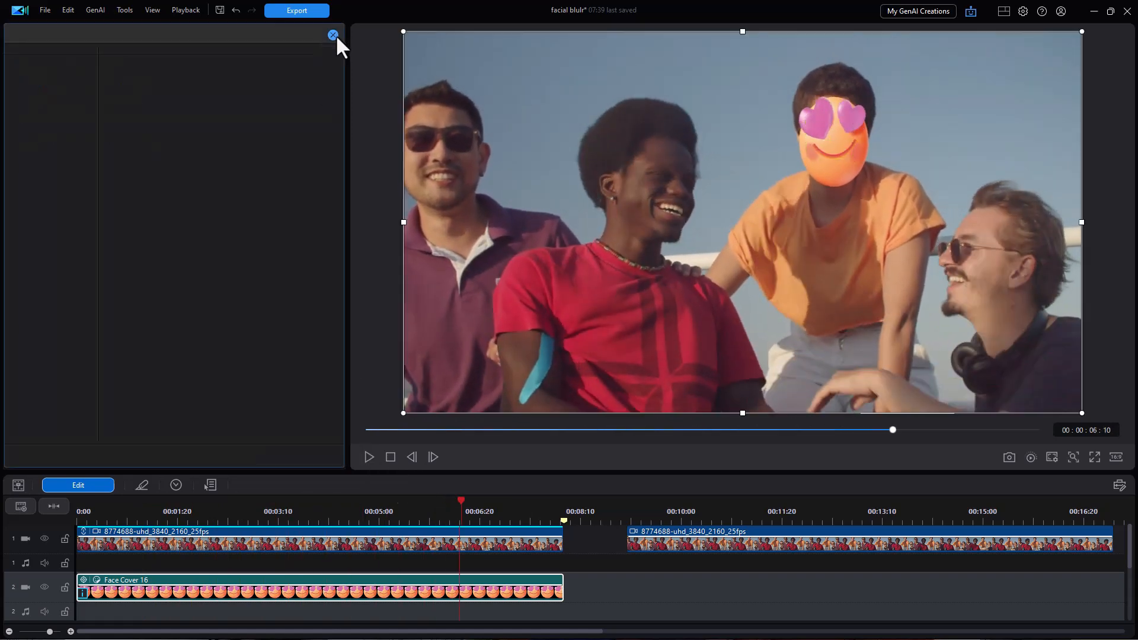
Preview the covered first clip, move the playhead to the start of the second video clip and select that clip.
left_click(369, 457)
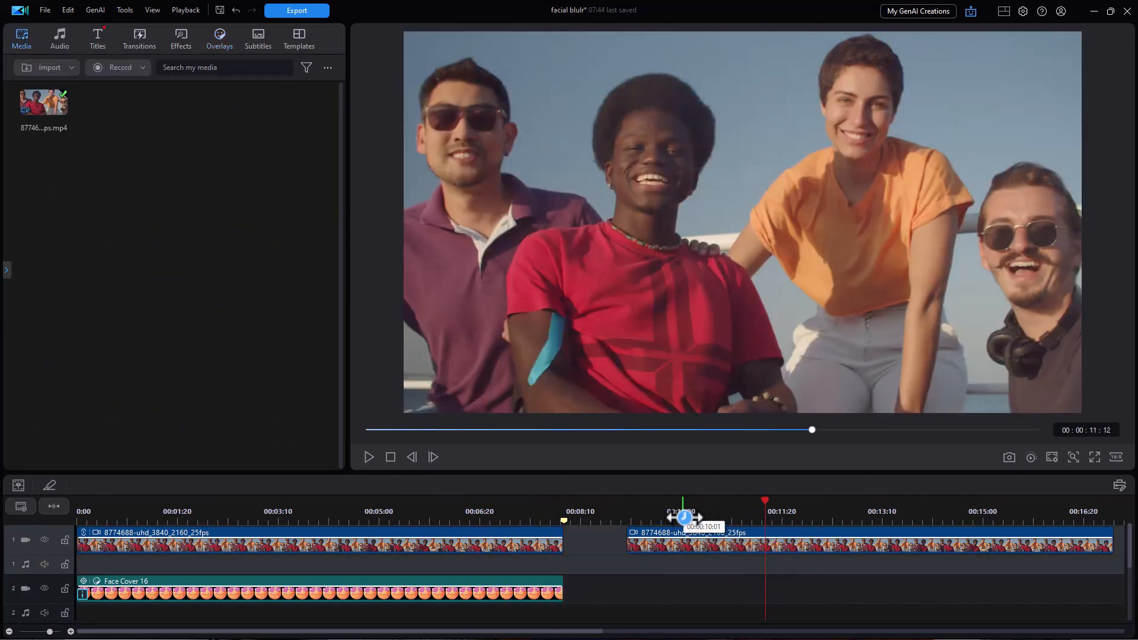
left_click(673, 508)
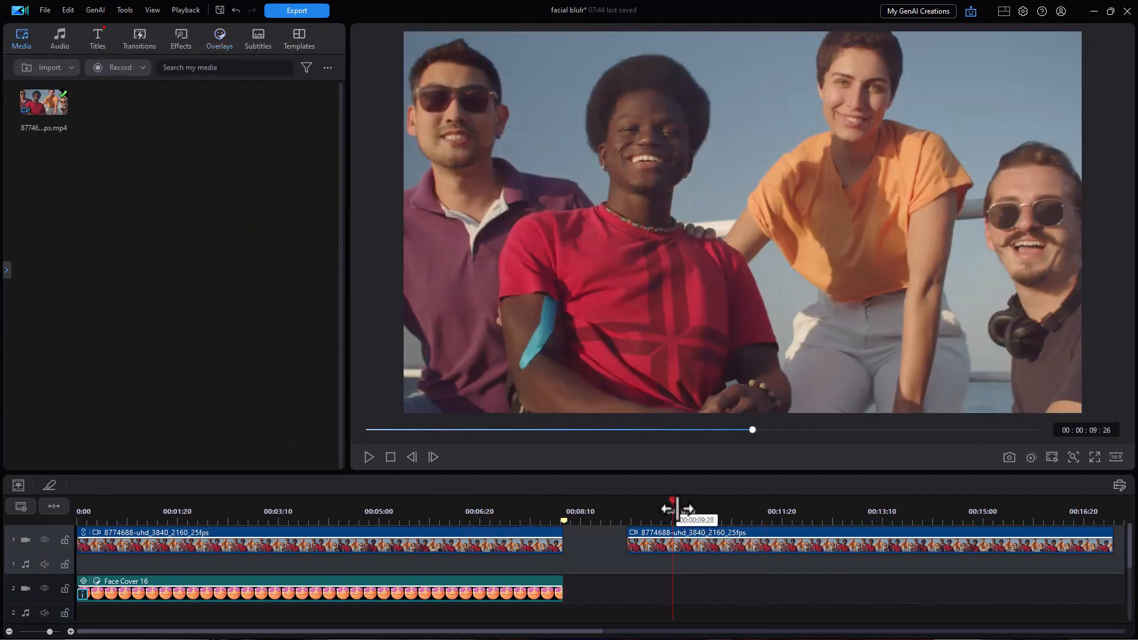
left_click_drag(668, 508, 629, 507)
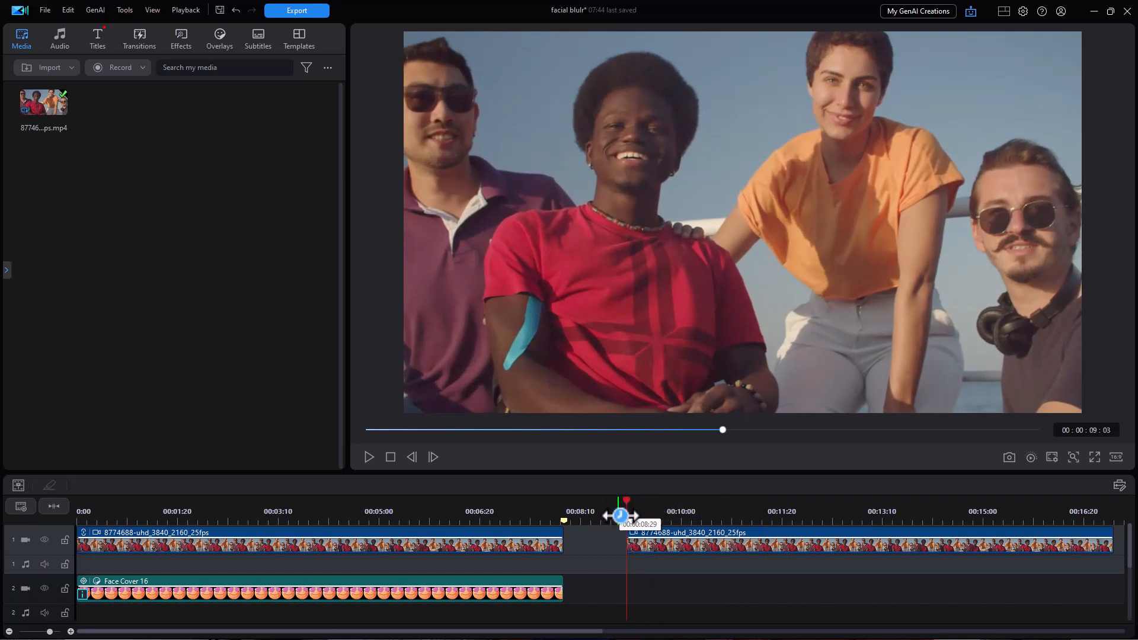
left_click(673, 543)
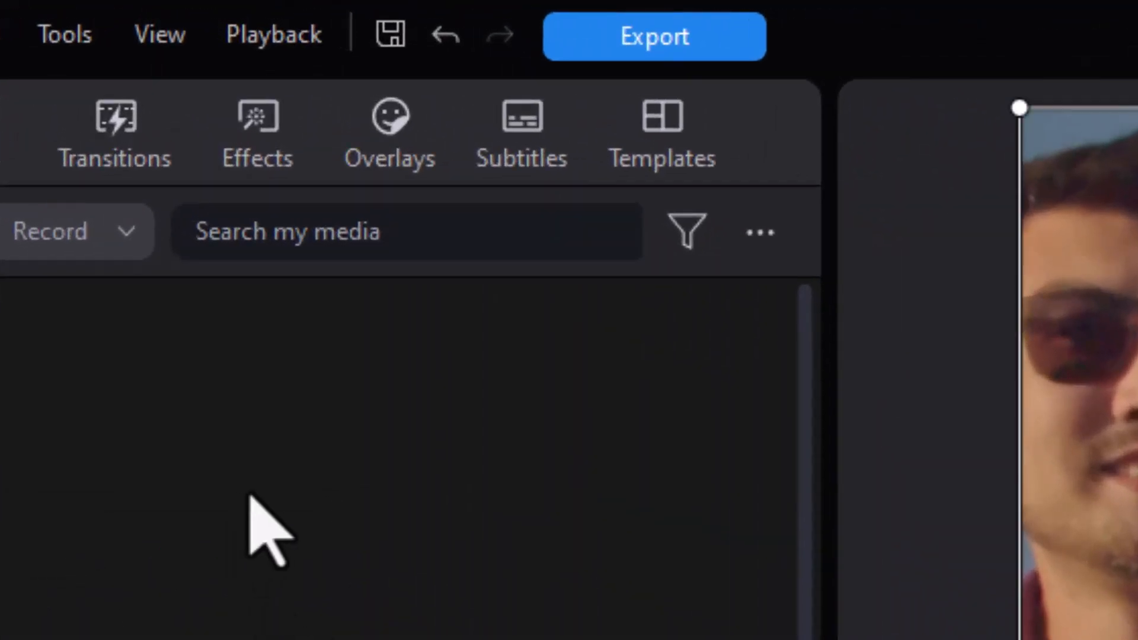
Apply the Face Gaussian Blur effect from the Face Blur category to the second clip and open the effect's settings.
left_click(264, 131)
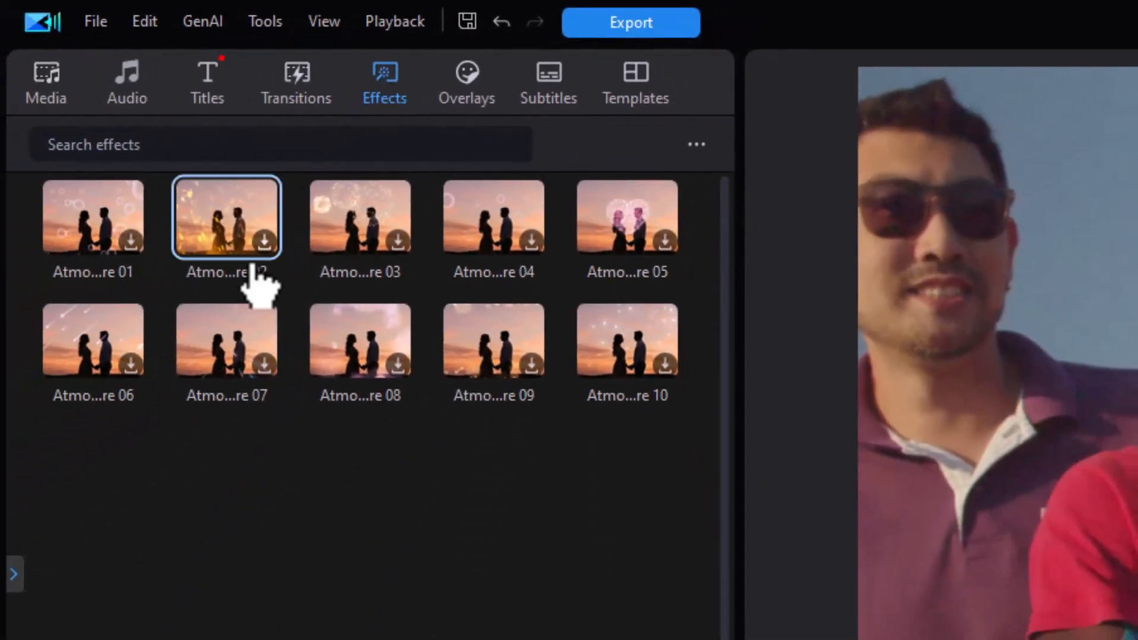
left_click(13, 574)
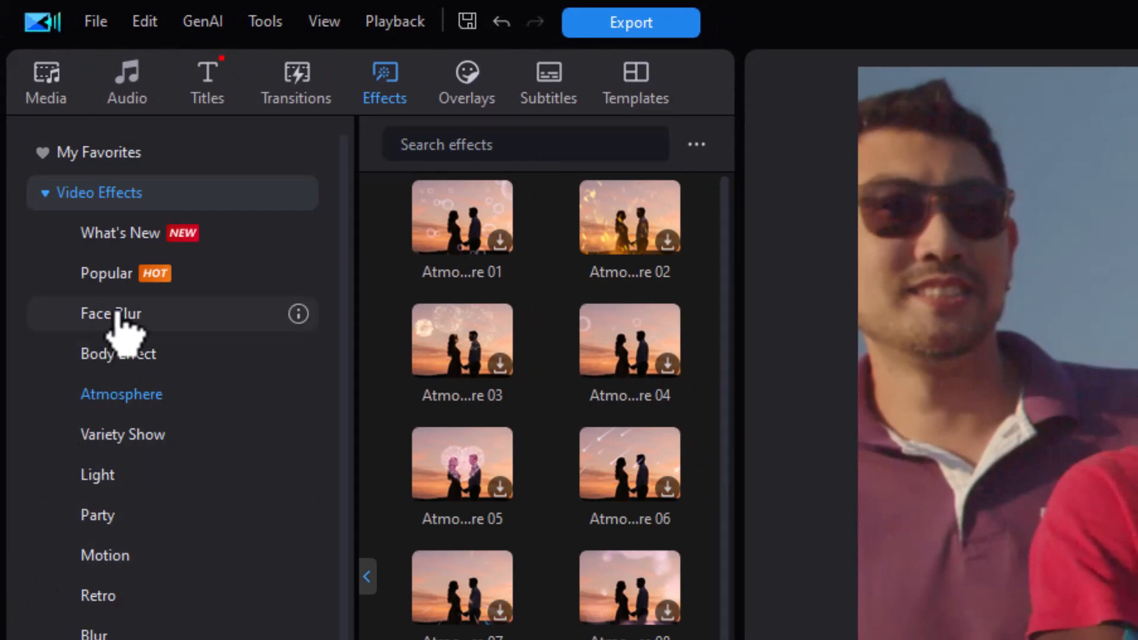
left_click(116, 320)
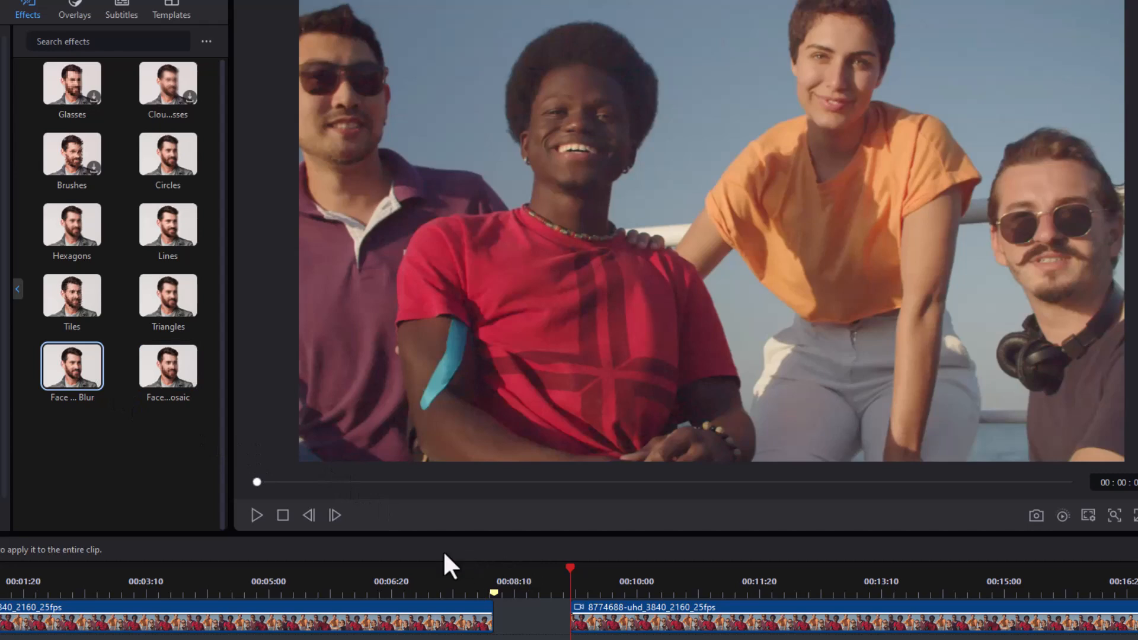
left_click_drag(70, 364, 590, 618)
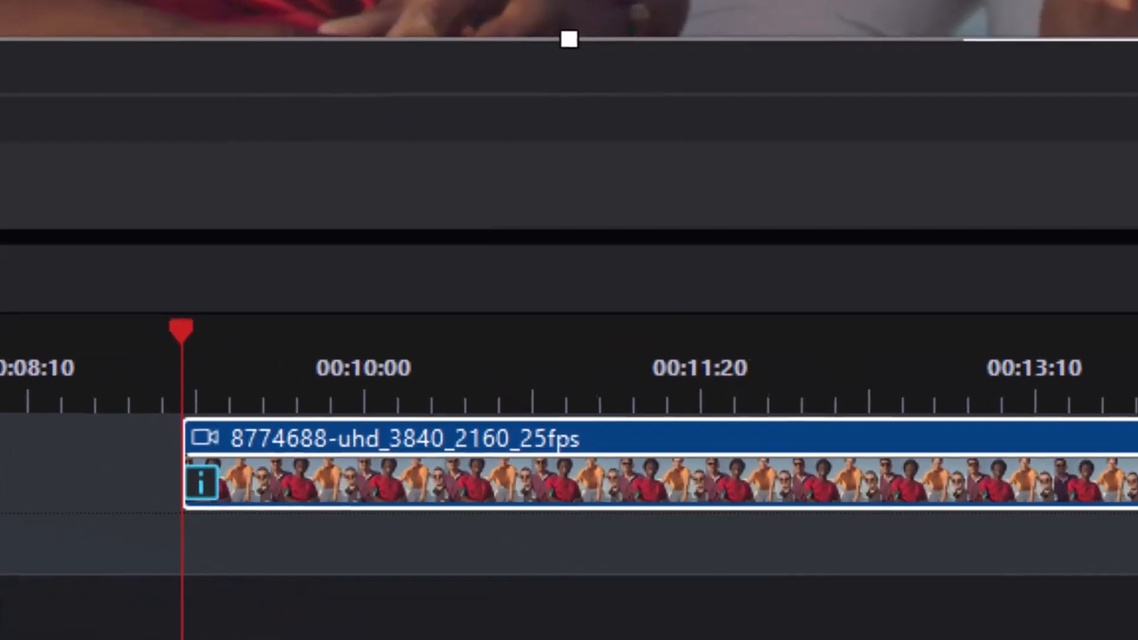
mouse_move(579, 627)
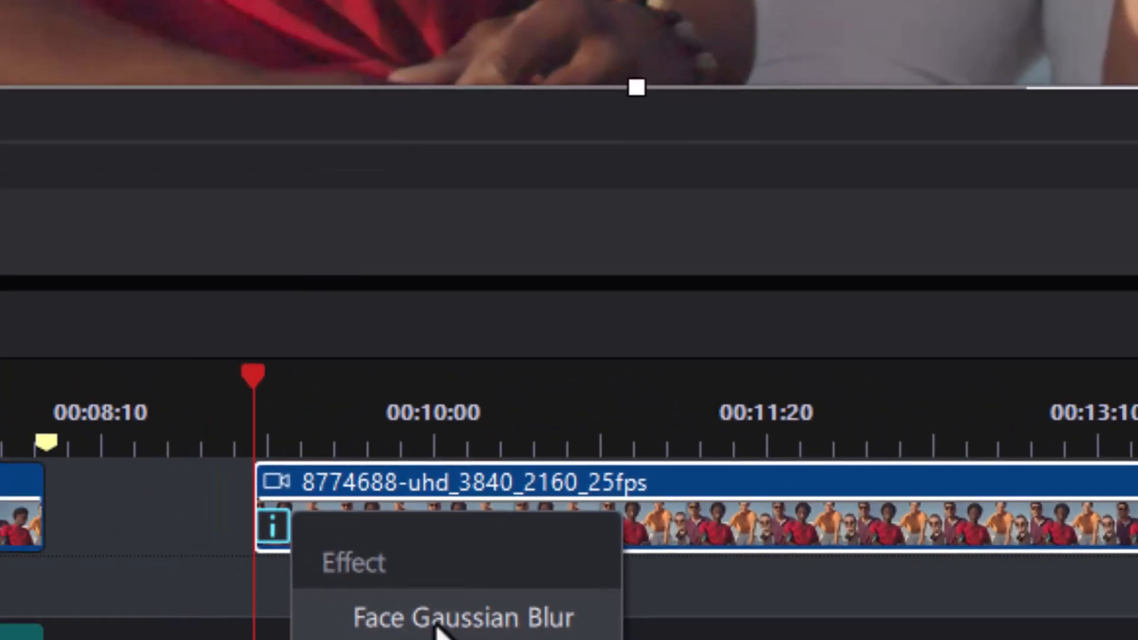
left_click(358, 576)
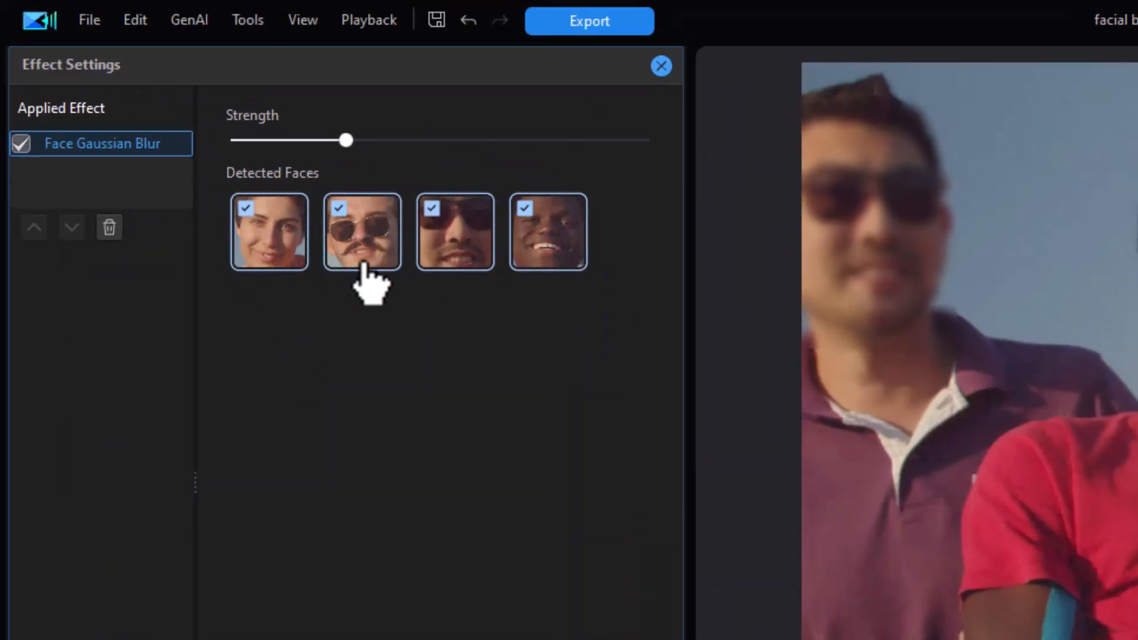
Limit the Gaussian blur to the face of the man in the red shirt, try different strengths and set it to maximum.
left_click(433, 209)
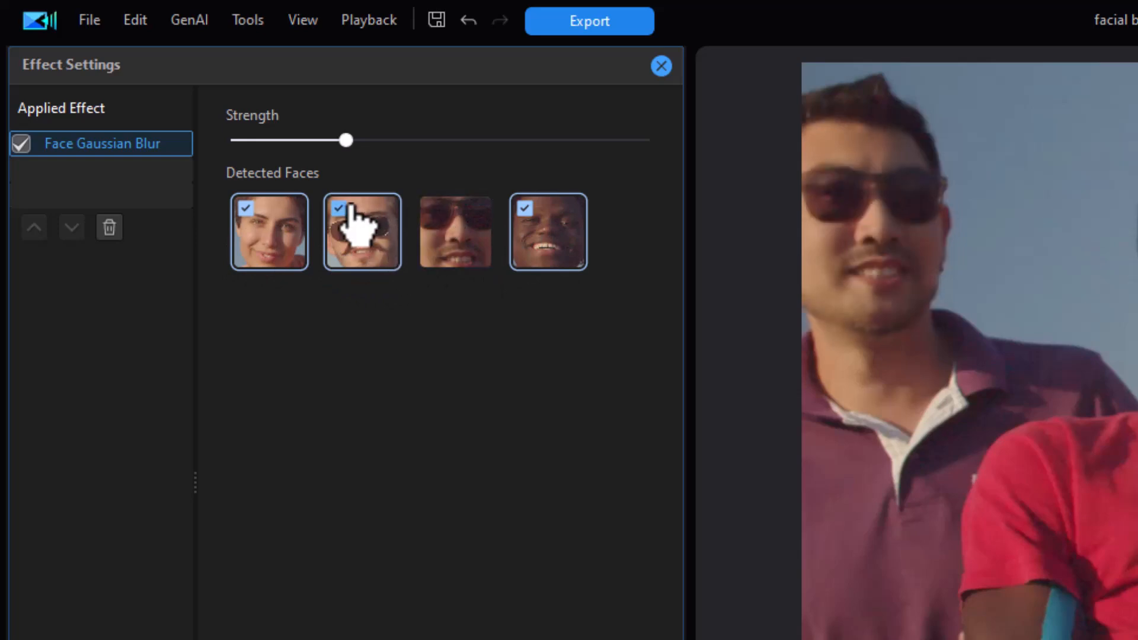
left_click(245, 208)
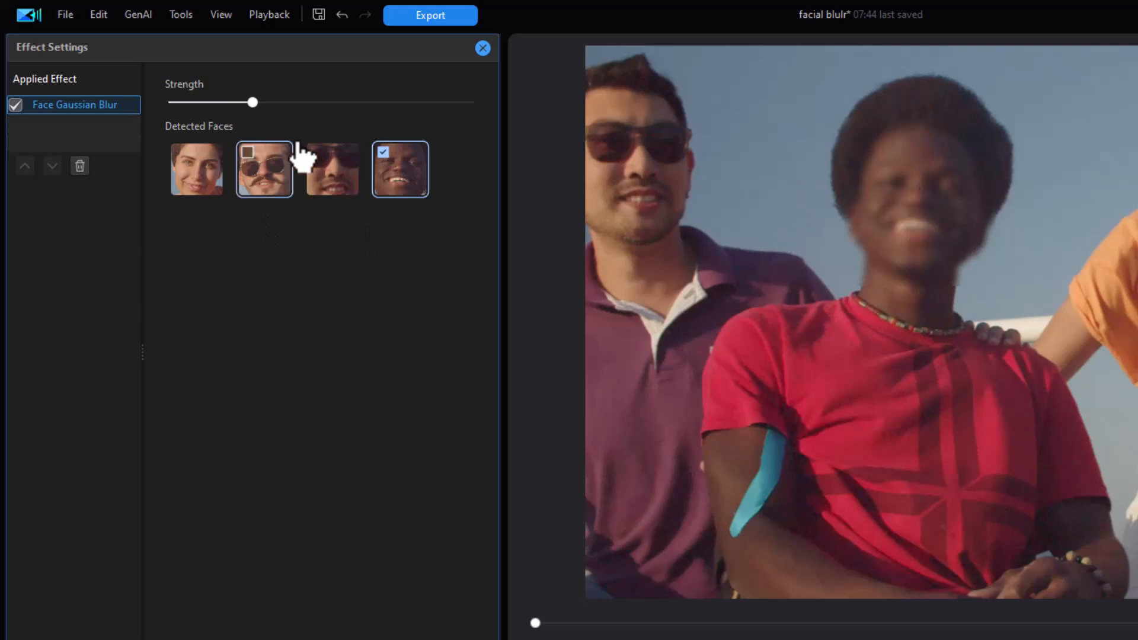
left_click_drag(253, 104, 254, 104)
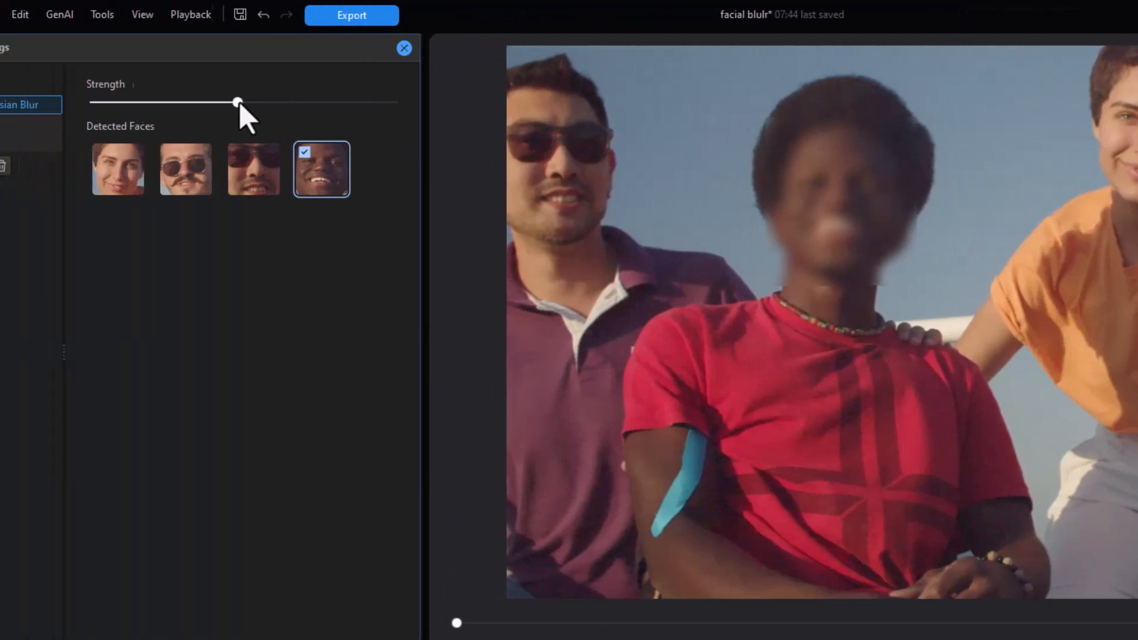
left_click_drag(240, 102, 126, 112)
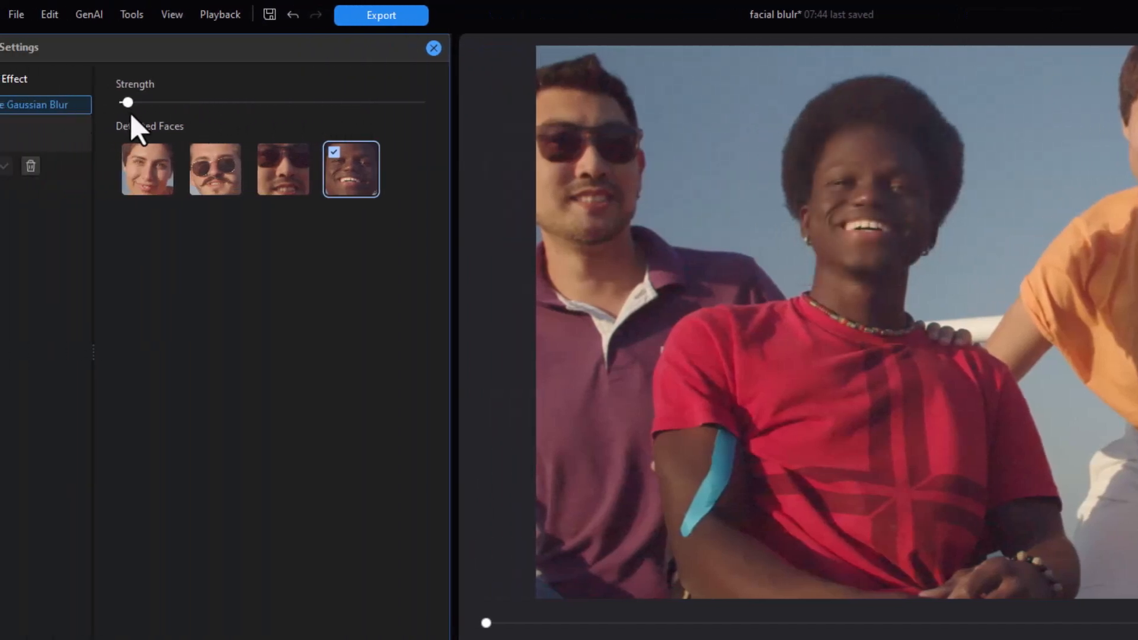
left_click(371, 109)
left_click_drag(325, 115, 449, 111)
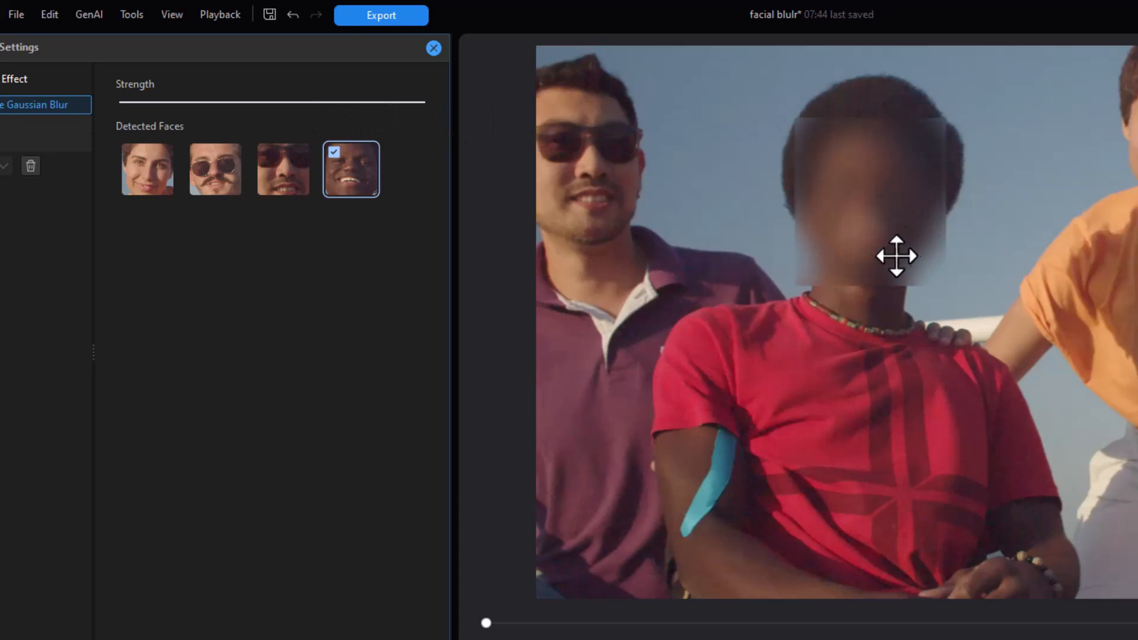
Switch the Gaussian blur to only the face of the man with the mustache and sunglasses, and play the result.
left_click(267, 155)
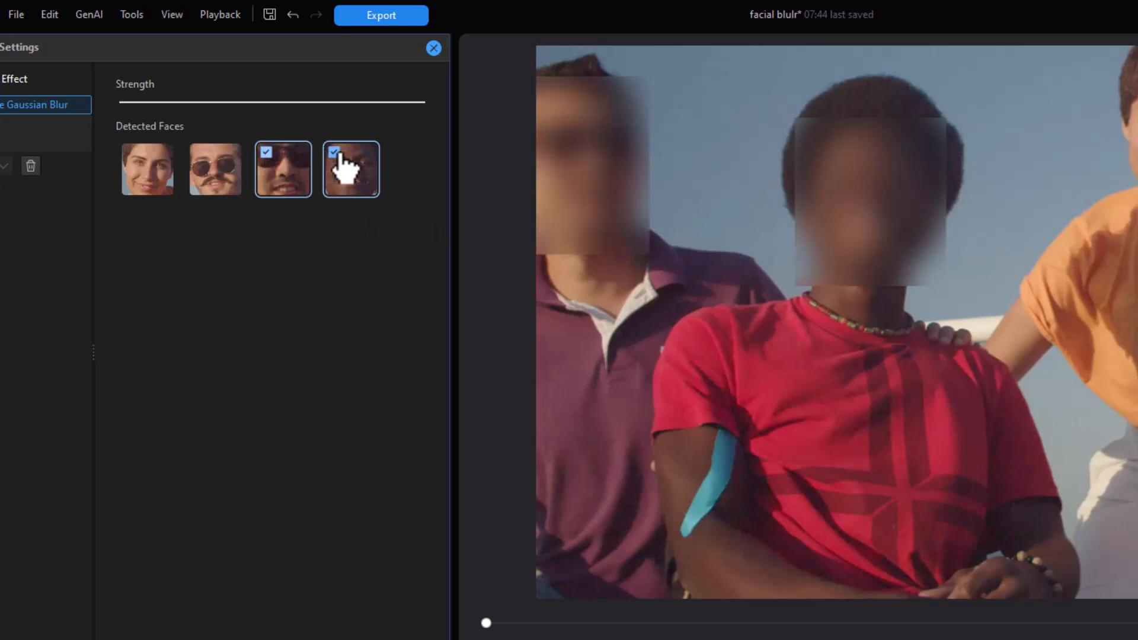
left_click(166, 165)
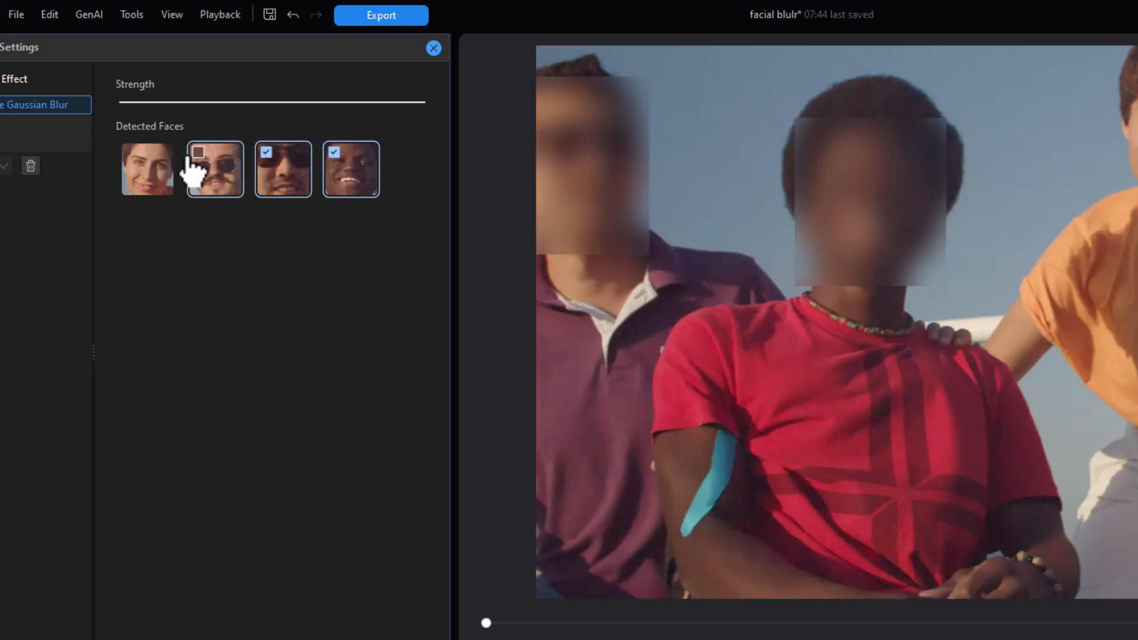
left_click(128, 156)
left_click(278, 169)
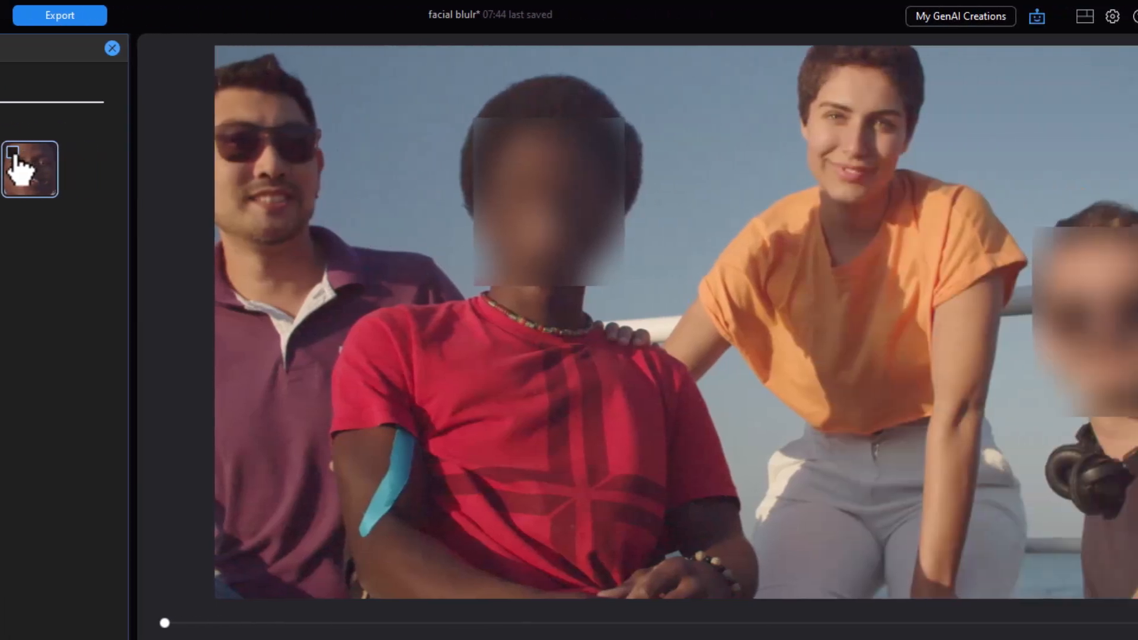
left_click(307, 168)
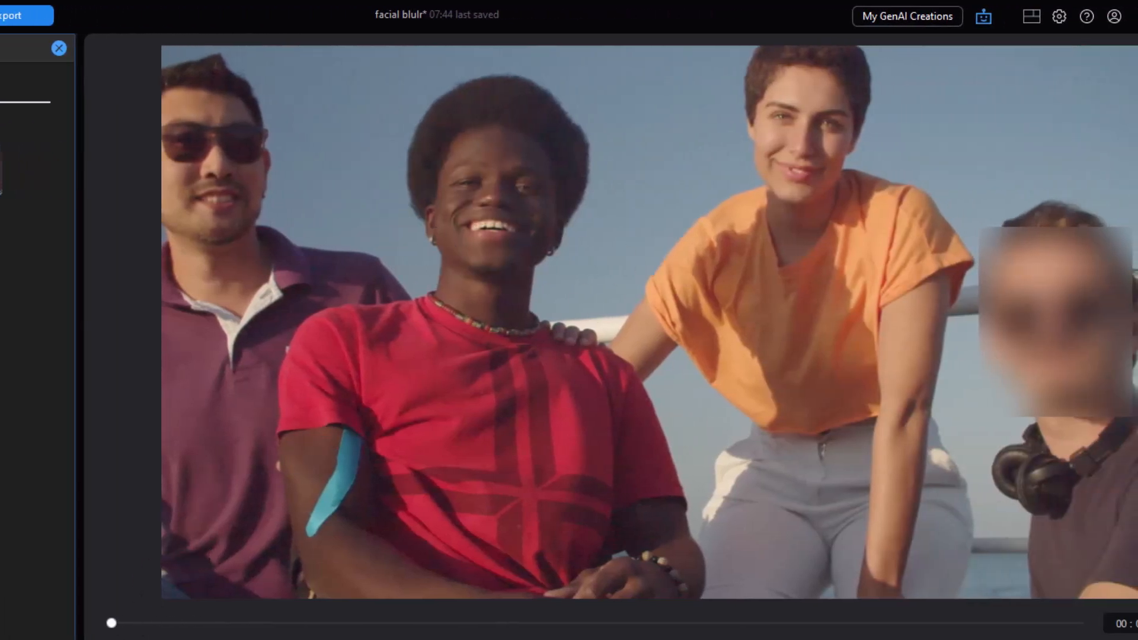
key("space")
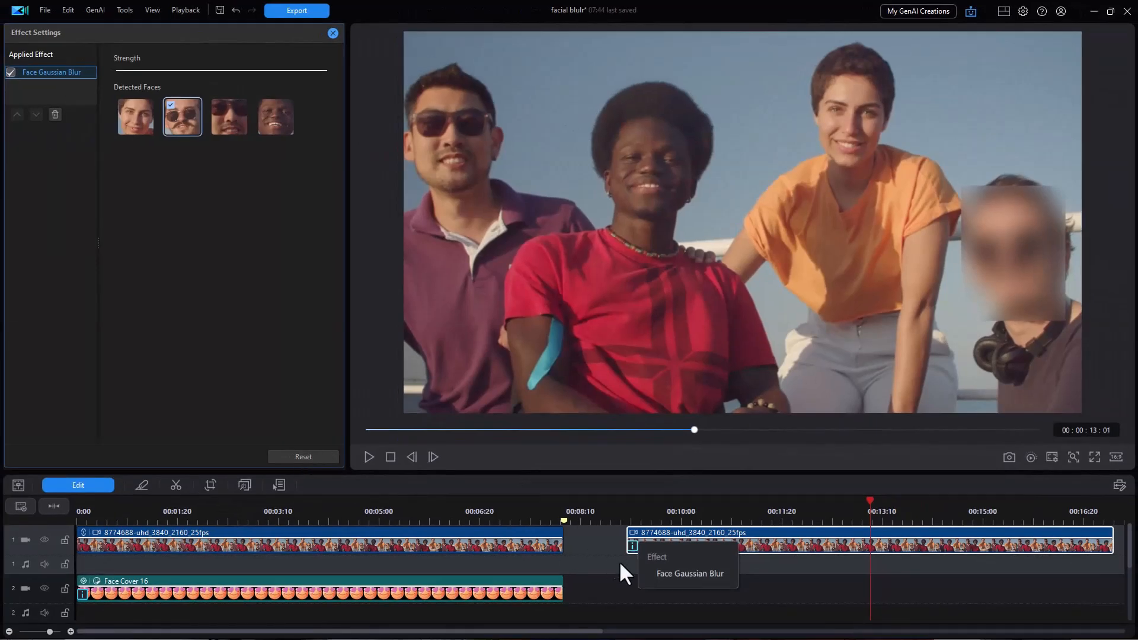
Replace the Face Gaussian Blur on the second clip with the Triangles face blur effect and open its settings.
left_click(672, 573)
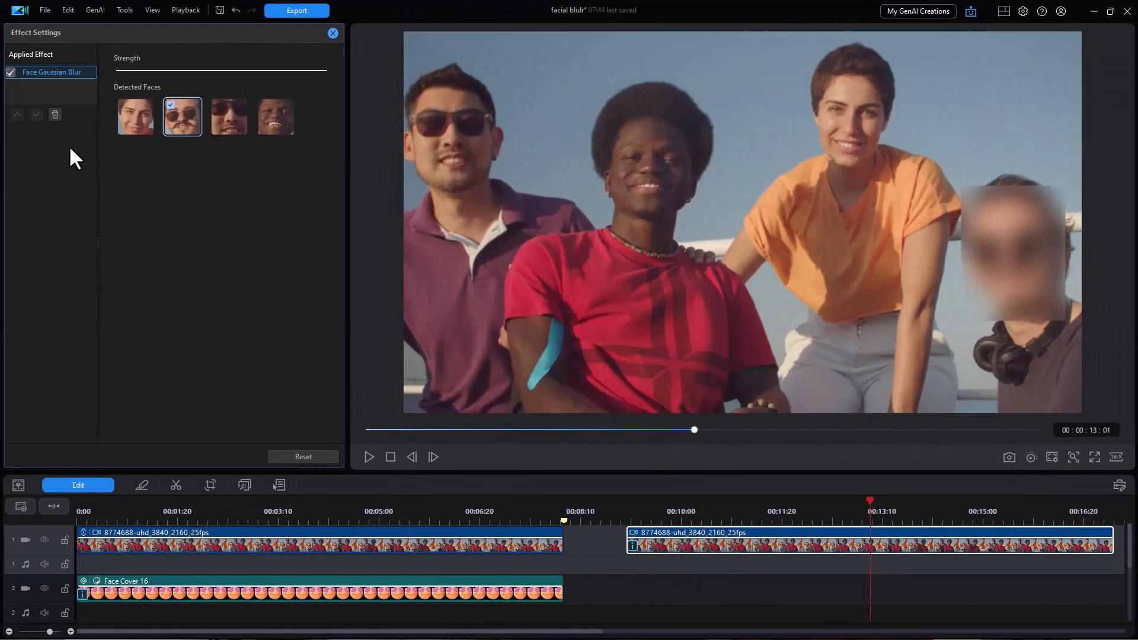
left_click(54, 114)
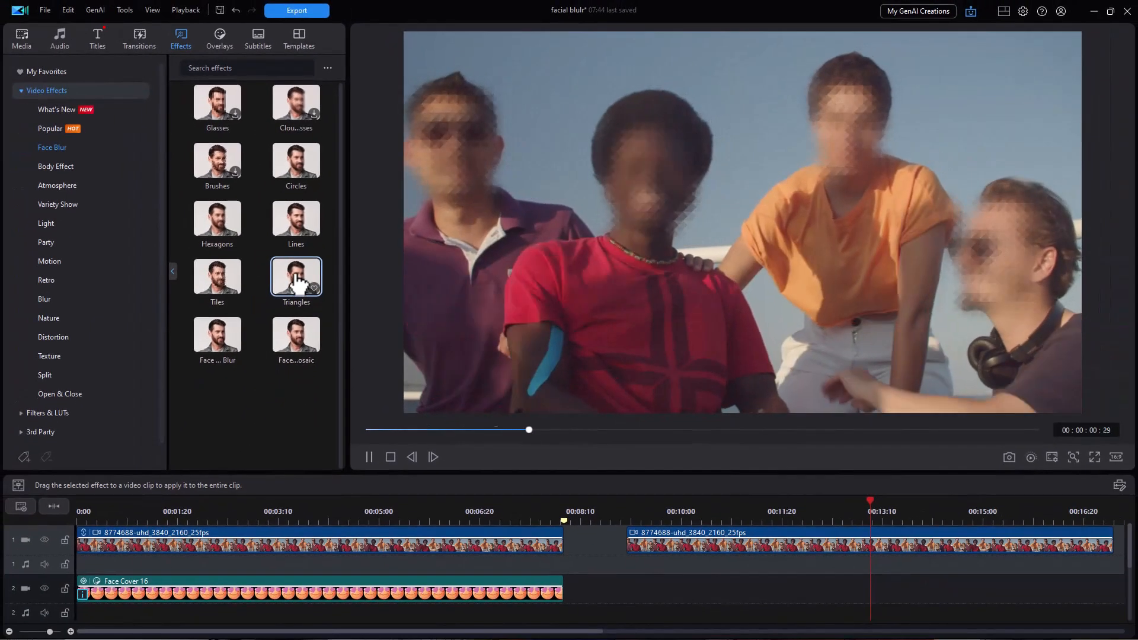
left_click_drag(297, 277, 665, 544)
mouse_move(636, 549)
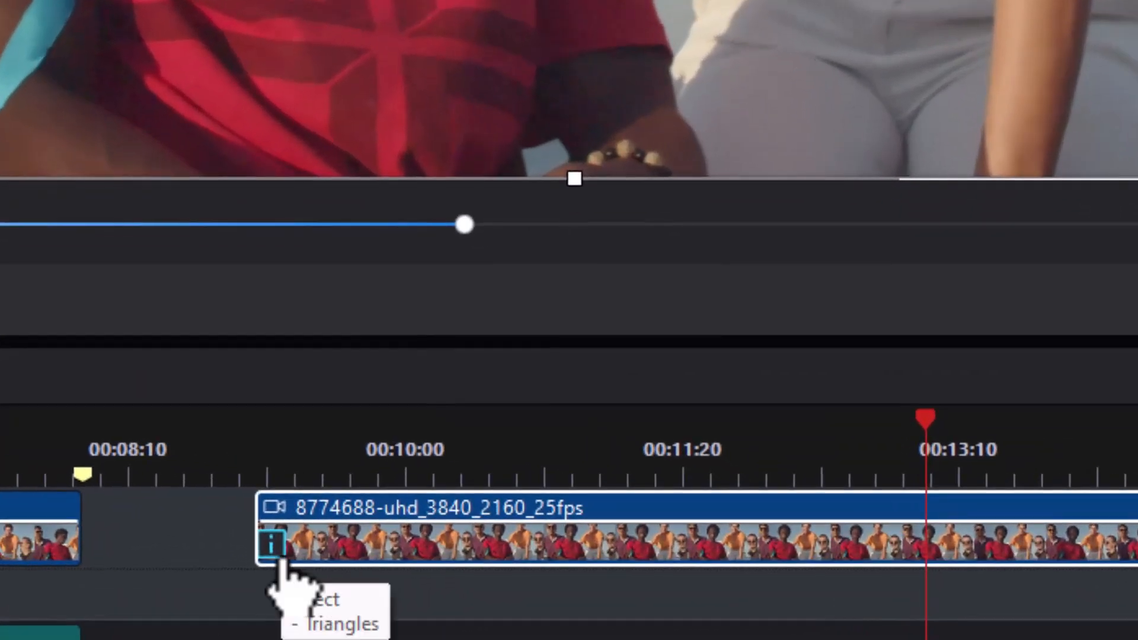
left_click(336, 551)
left_click(403, 630)
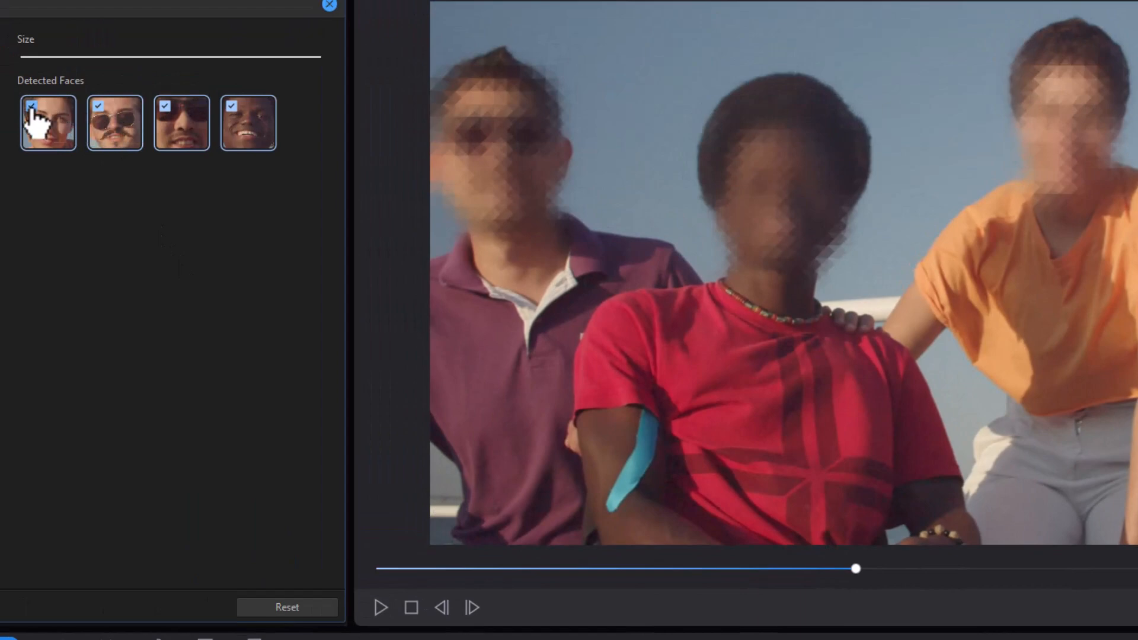
Restrict the Triangles effect to the mustached man's face, reduce its size to just under a third of the range and preview it.
left_click(31, 107)
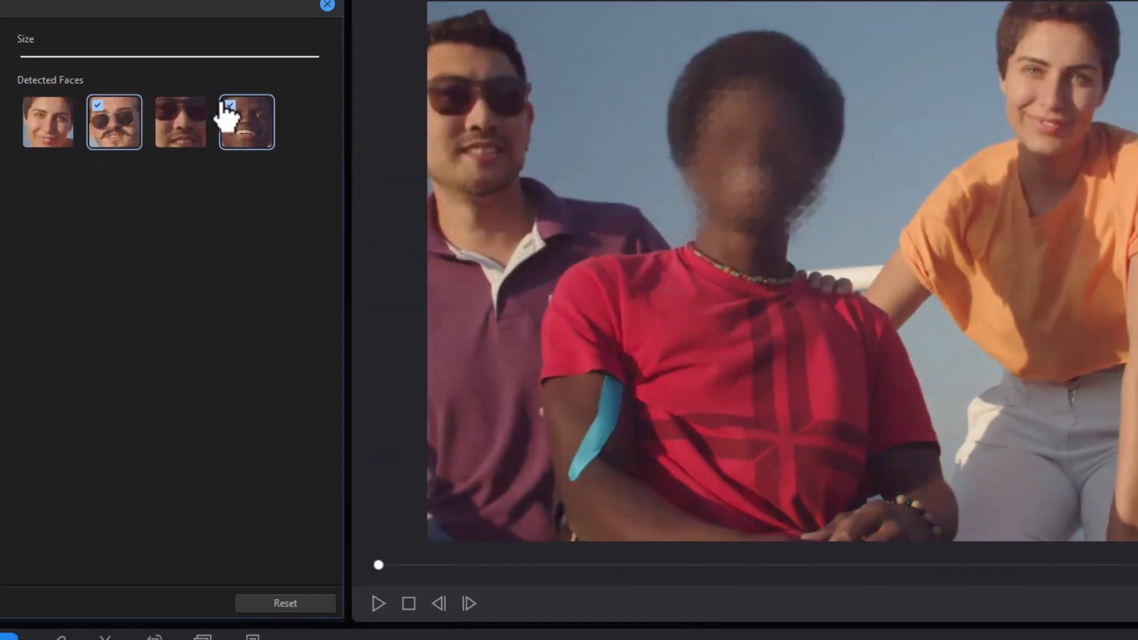
left_click(232, 106)
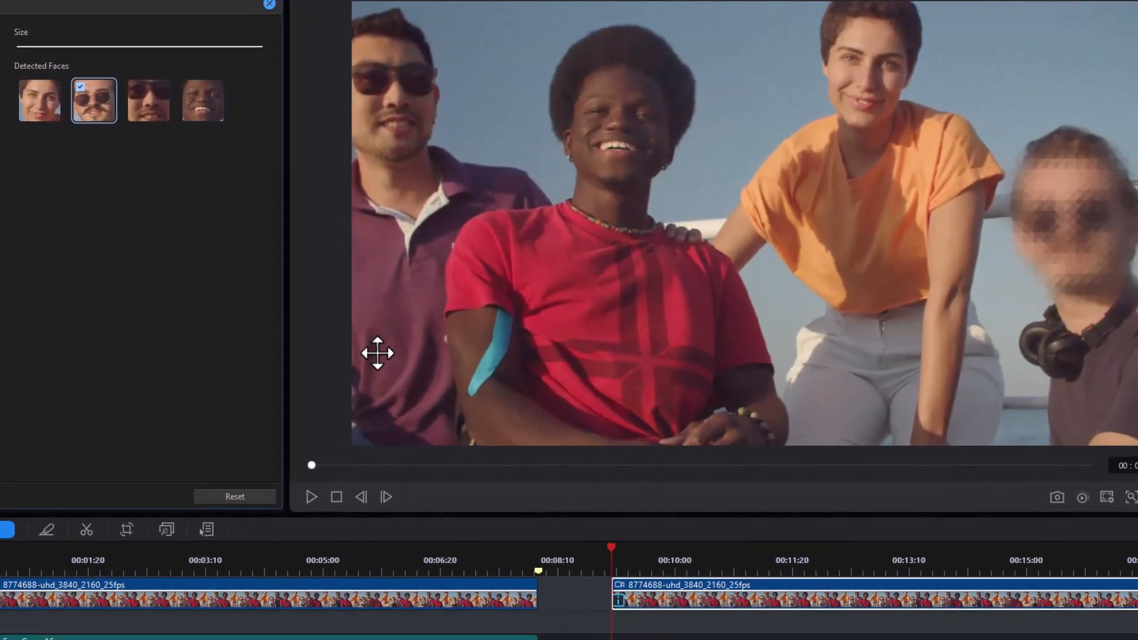
left_click_drag(261, 46, 89, 59)
left_click(311, 497)
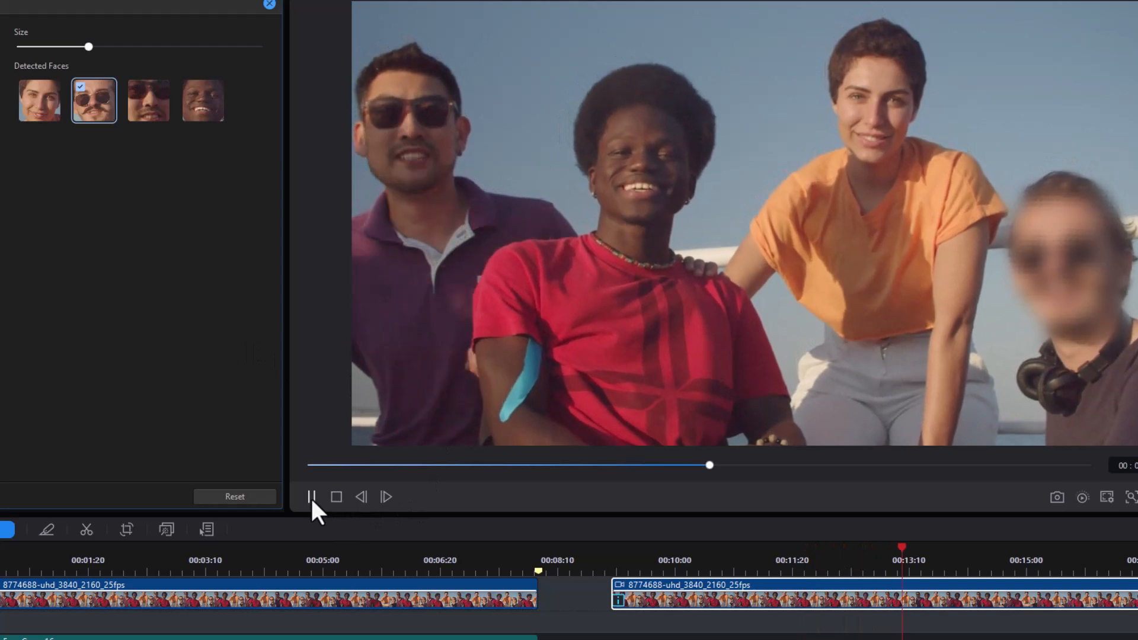
left_click(311, 497)
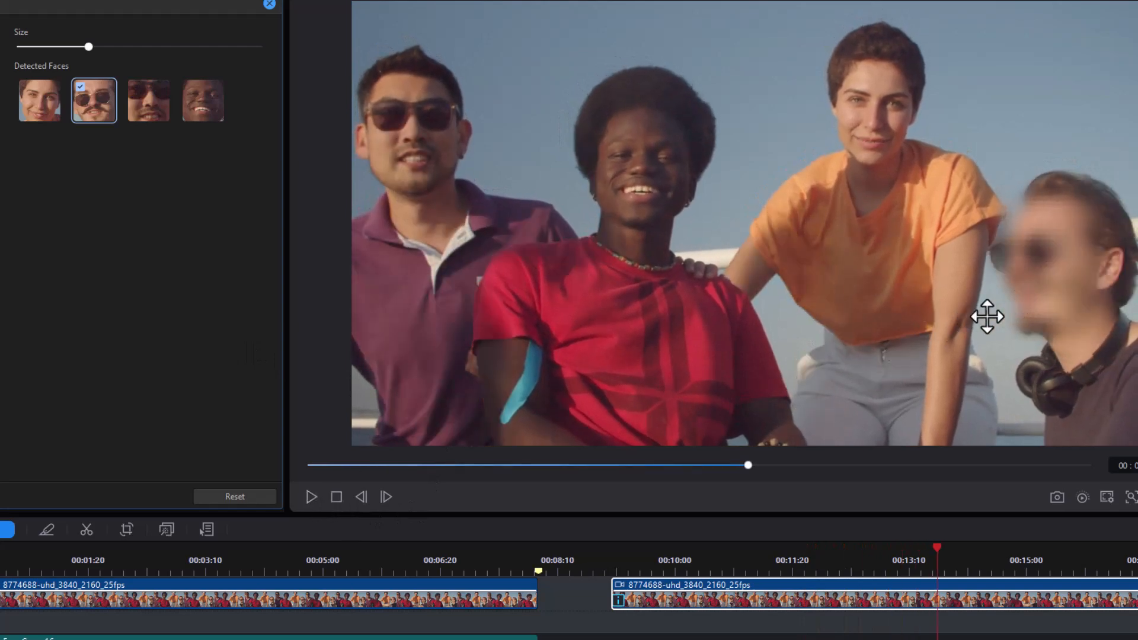